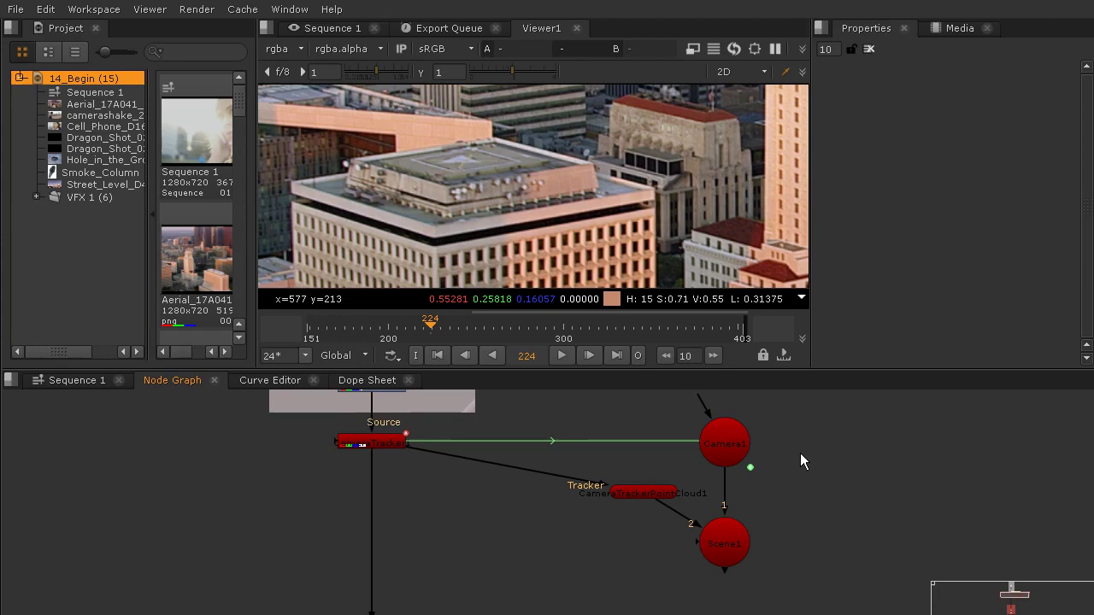
# Add a ScanlineRender node and connect its obj/scn input to Scene1 and its cam input to Camera1.
pyautogui.press('Tab')
pyautogui.write('sca')
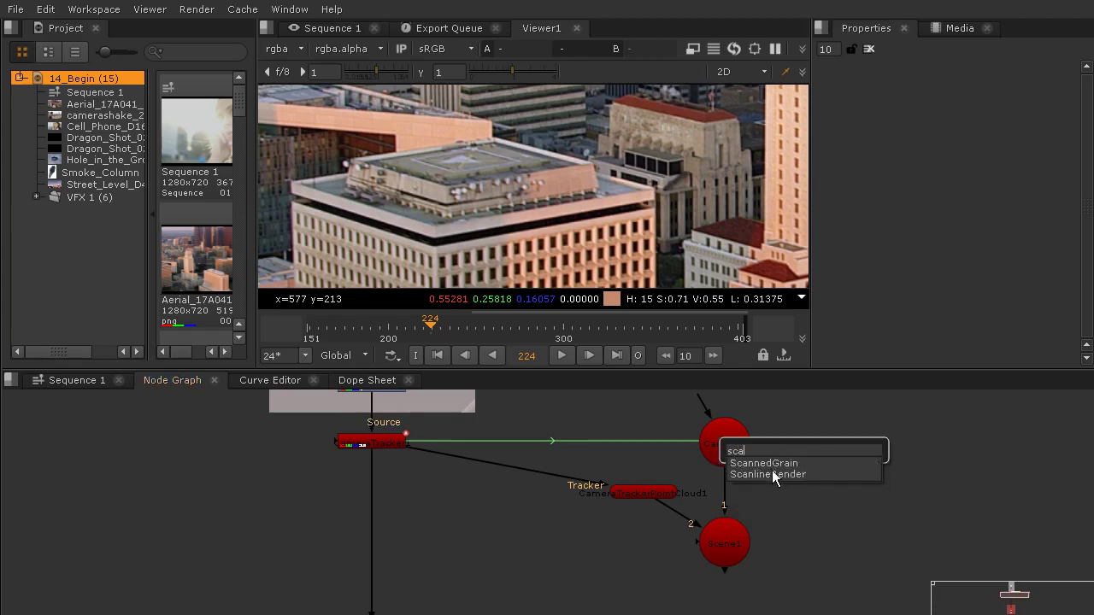
pyautogui.click(786, 476)
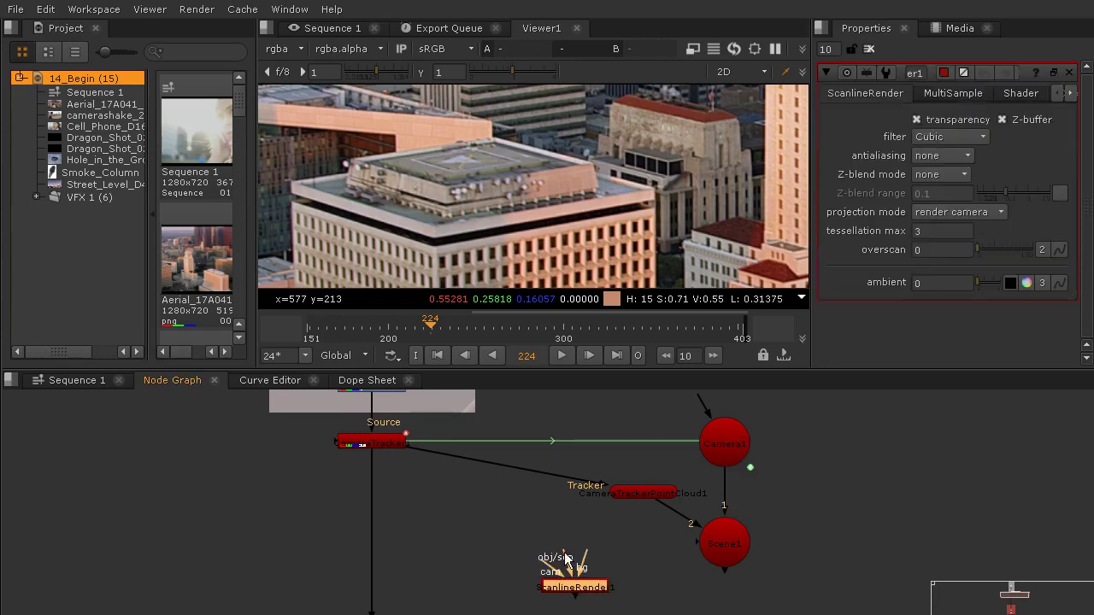
pyautogui.moveTo(569, 557); pyautogui.dragTo(728, 546)
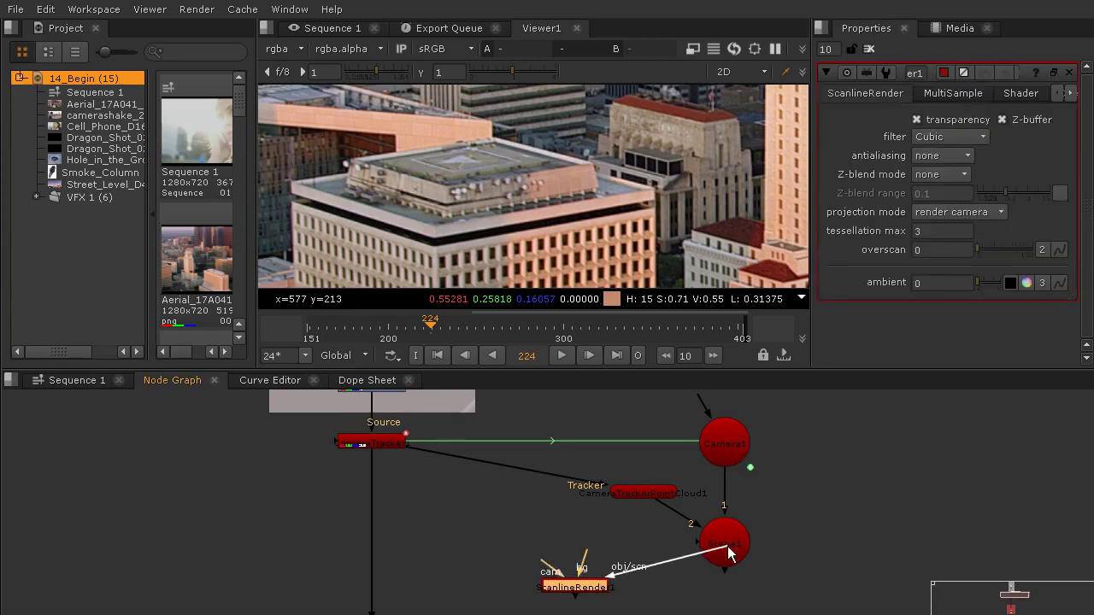
pyautogui.moveTo(553, 555); pyautogui.dragTo(702, 466)
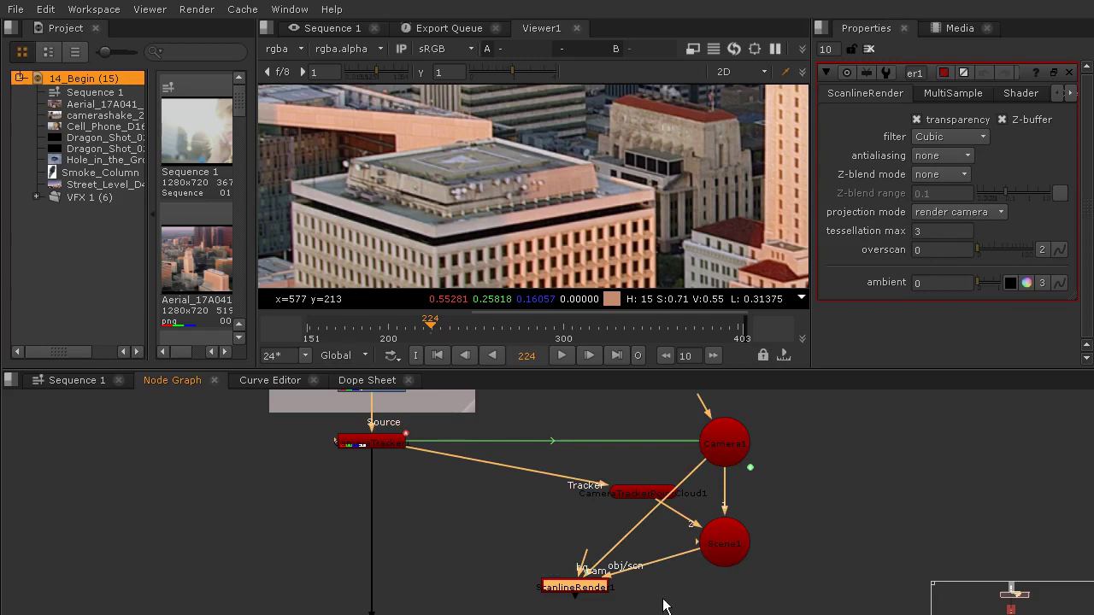
# Tidy the node tree: route the camera connection around Scene1 with a dot, place ScanlineRender1 below Scene1 and shift the point cloud node.
pyautogui.moveTo(646, 518); pyautogui.dragTo(874, 494)
pyautogui.moveTo(579, 590); pyautogui.dragTo(728, 592)
pyautogui.moveTo(869, 460); pyautogui.dragTo(853, 483)
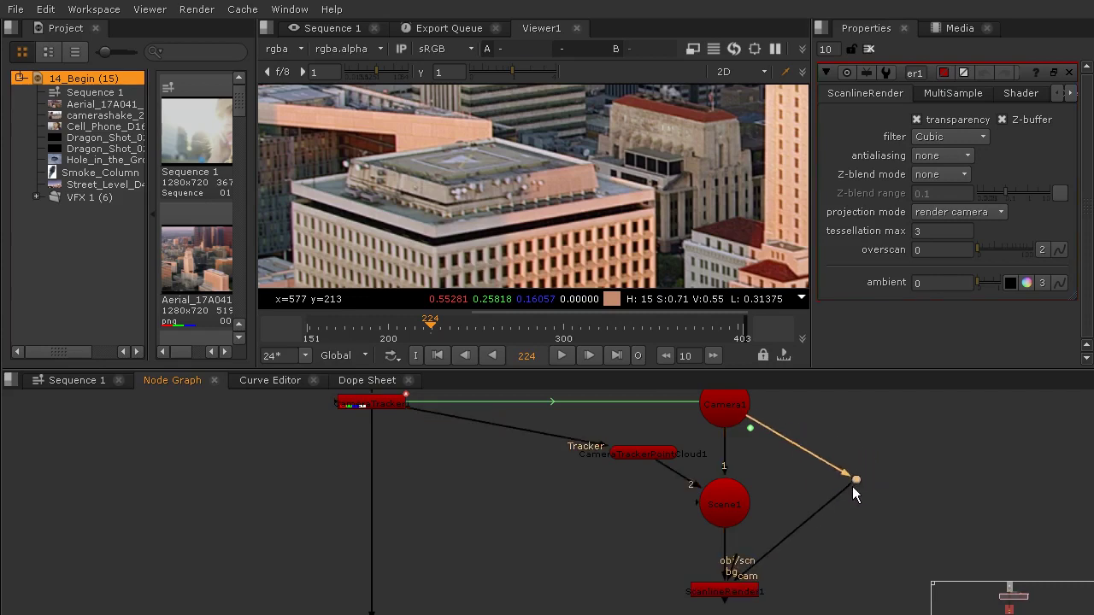
pyautogui.moveTo(632, 450); pyautogui.dragTo(549, 453)
# Merge ScanlineRender1 as input A over the main footage branch below CameraTracker1.
pyautogui.moveTo(731, 577); pyautogui.dragTo(753, 489)
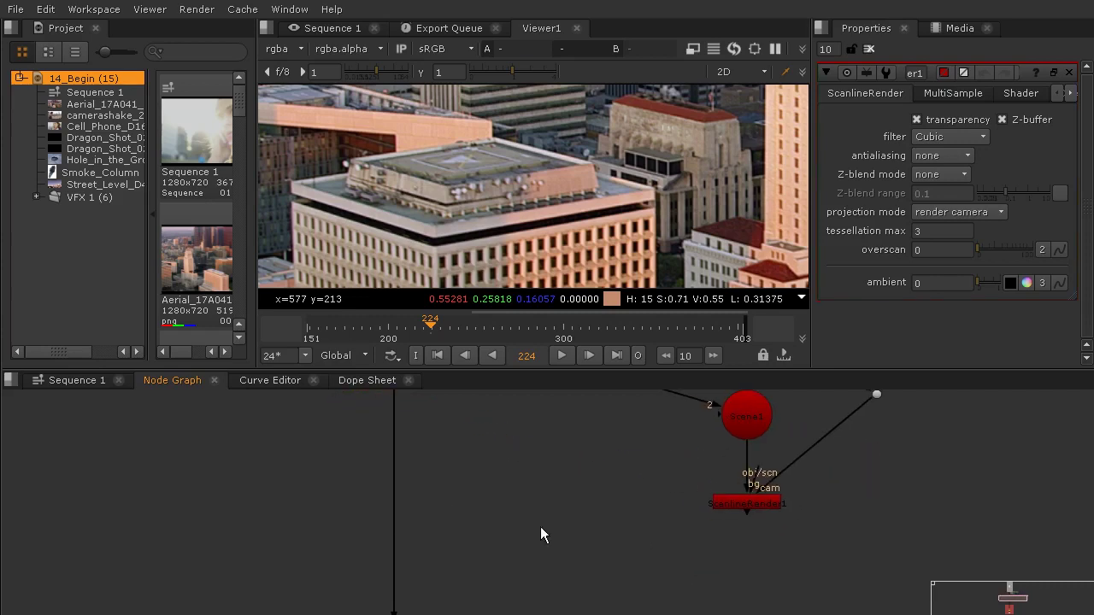
pyautogui.press('Tab')
pyautogui.write('mer')
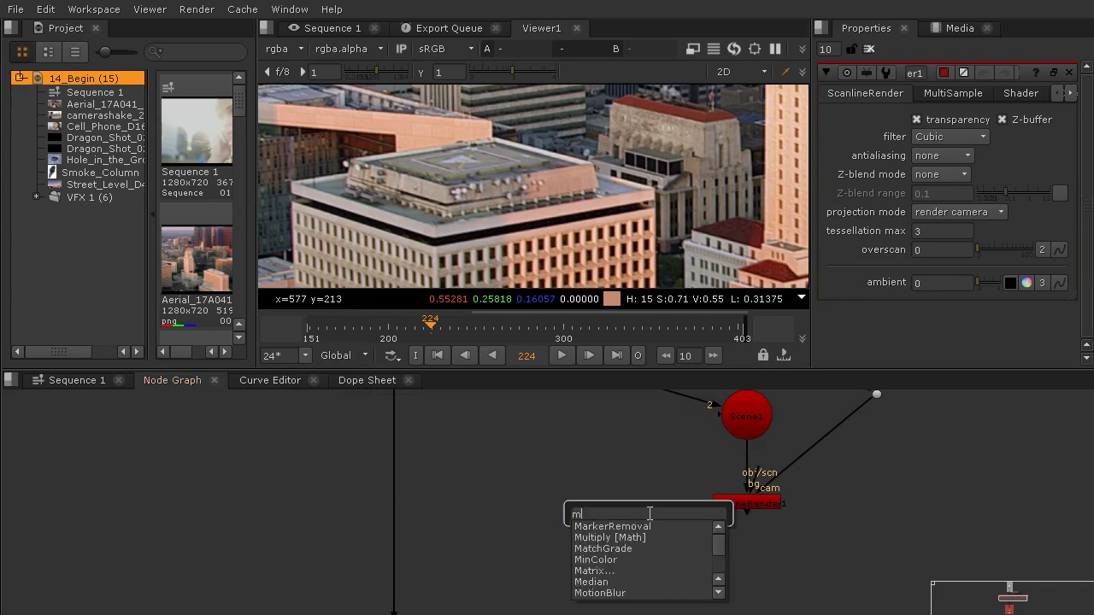
pyautogui.click(590, 524)
pyautogui.moveTo(650, 518); pyautogui.dragTo(744, 505)
pyautogui.moveTo(404, 511); pyautogui.dragTo(402, 506)
# Scrub through the shot to check how the rendered point cloud follows the city footage.
pyautogui.scroll(-7, 518, 159)
pyautogui.moveTo(528, 152); pyautogui.dragTo(512, 192)
pyautogui.scroll(1, 512, 192)
pyautogui.moveTo(430, 324); pyautogui.dragTo(656, 324)
pyautogui.moveTo(720, 339); pyautogui.dragTo(395, 338)
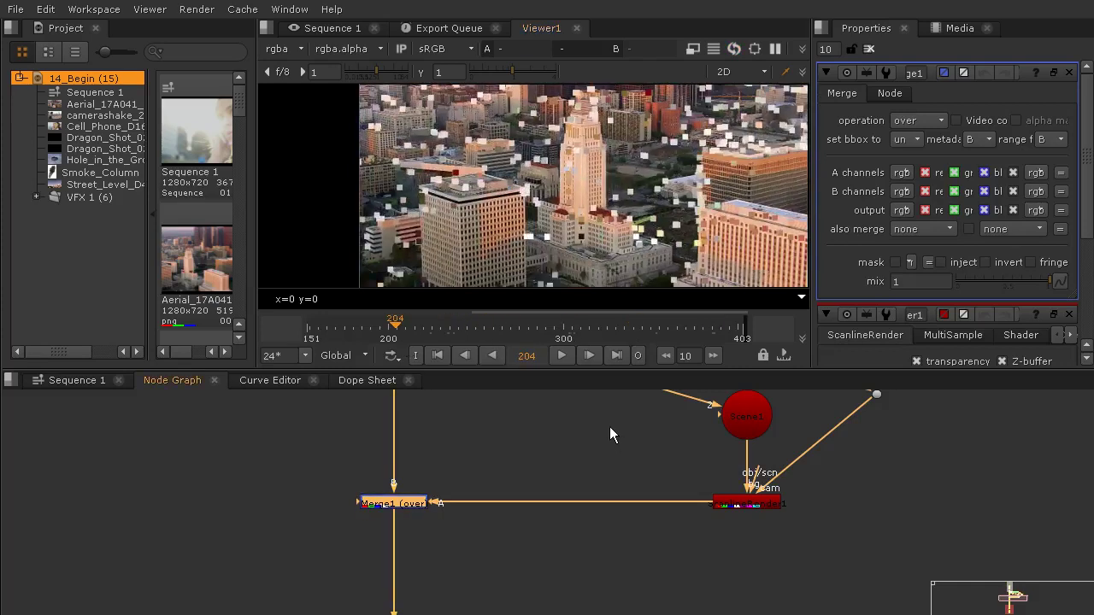
# Nudge the CameraTrackerPointCloud1 node aside and open the user tracks list of CameraTracker1.
pyautogui.moveTo(610, 426); pyautogui.dragTo(589, 498)
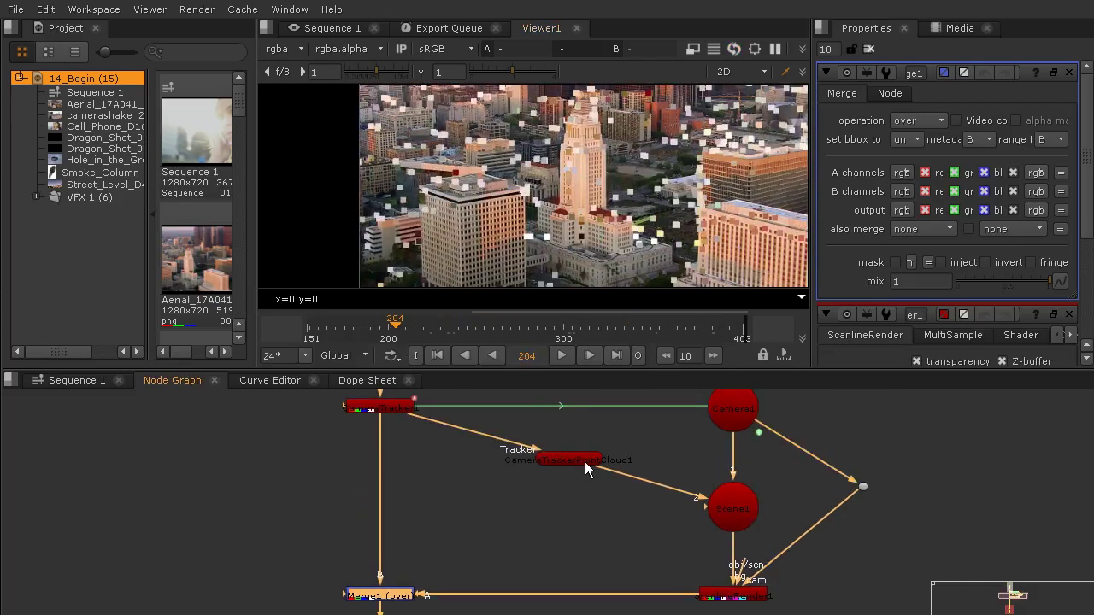
pyautogui.moveTo(573, 457); pyautogui.dragTo(564, 454)
pyautogui.click(575, 478)
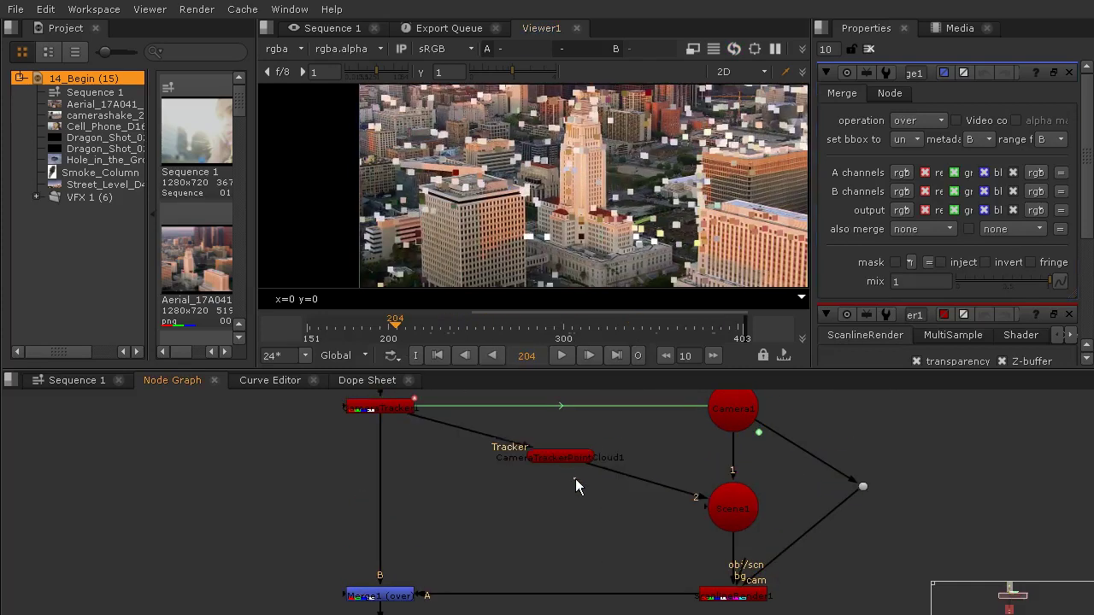
pyautogui.scroll(4, 457, 214)
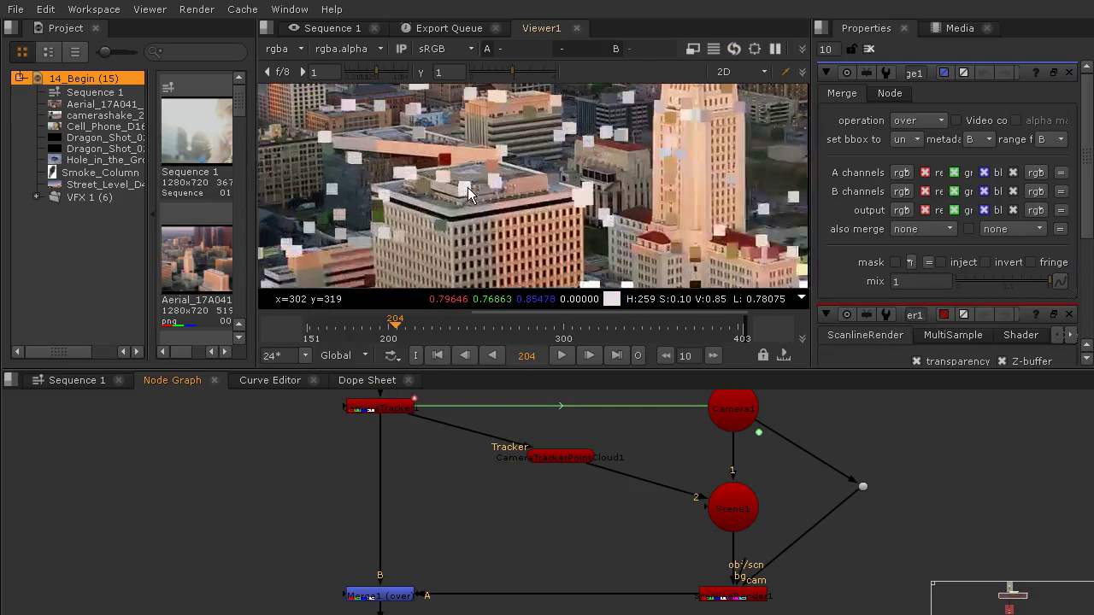
pyautogui.scroll(3, 453, 461)
pyautogui.moveTo(414, 432); pyautogui.dragTo(459, 518)
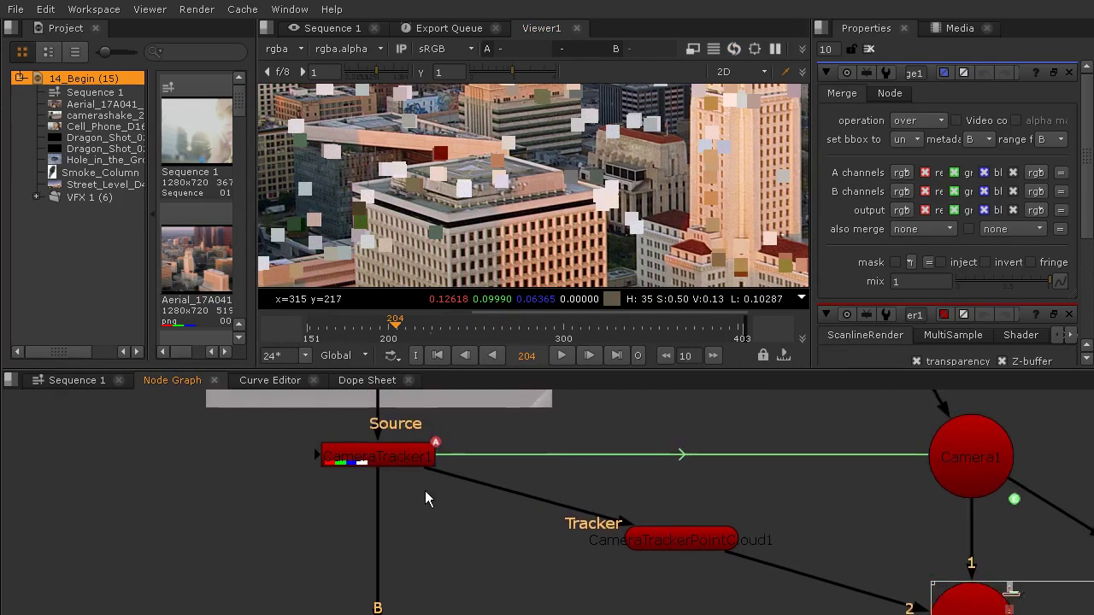
pyautogui.click(379, 461)
pyautogui.doubleClick(384, 459)
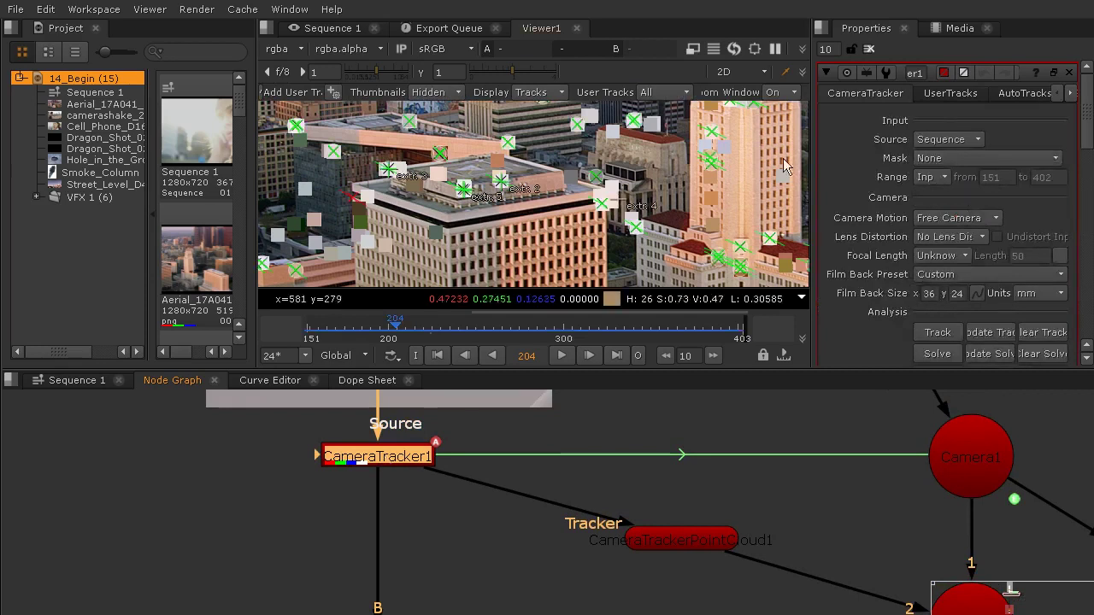
pyautogui.click(941, 97)
pyautogui.scroll(1, 480, 185)
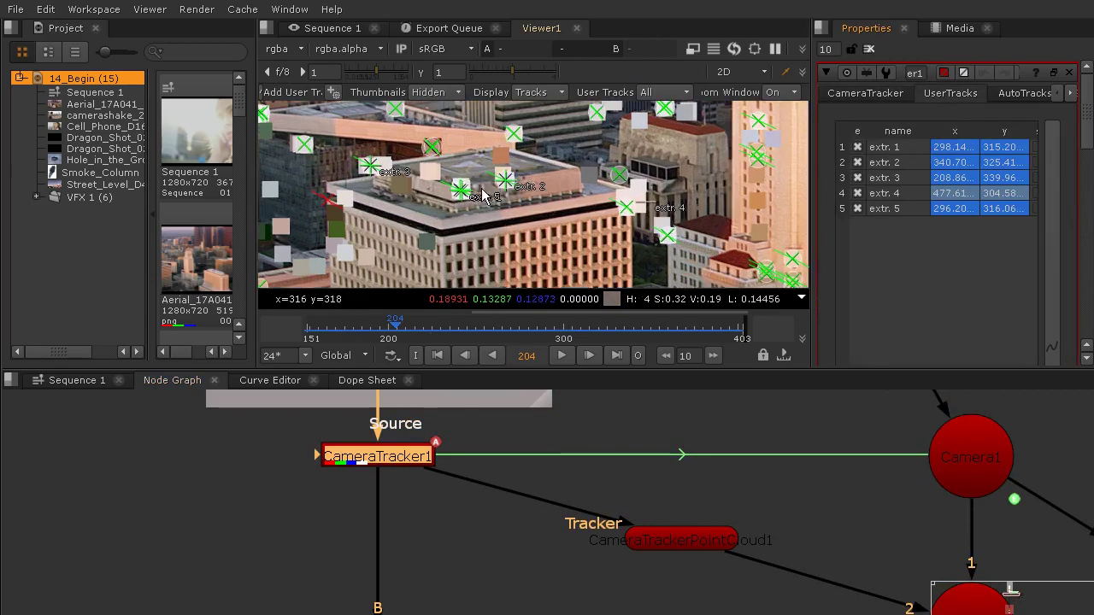
# Select the user tracks extr. 1, extr. 2 and extr. 5 on the building's roof and create a cube from them.
pyautogui.click(489, 192)
pyautogui.click(510, 185)
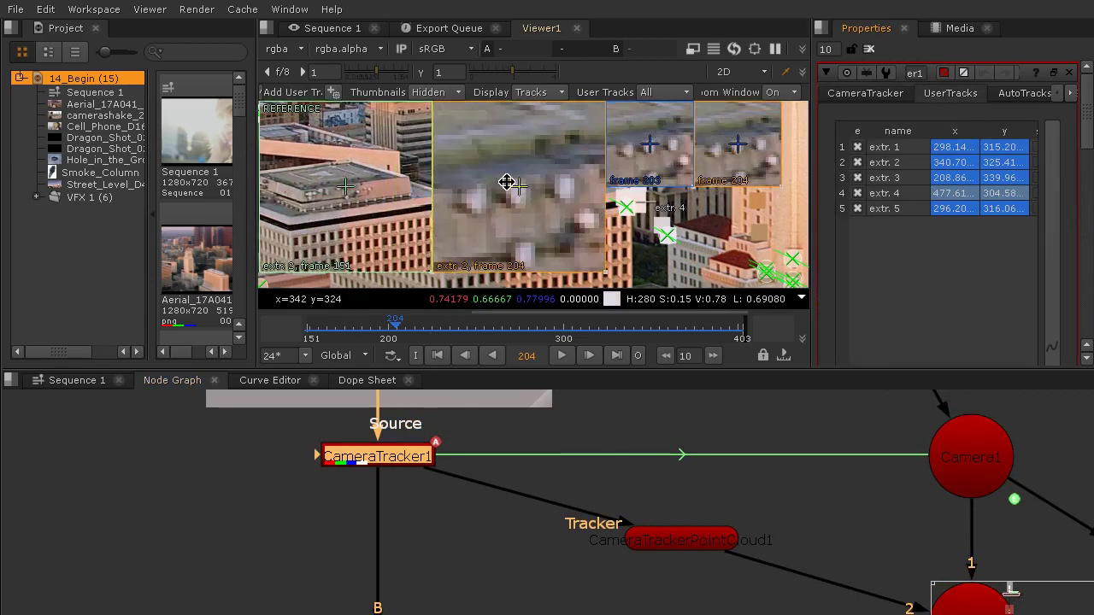
pyautogui.moveTo(625, 216); pyautogui.dragTo(607, 276)
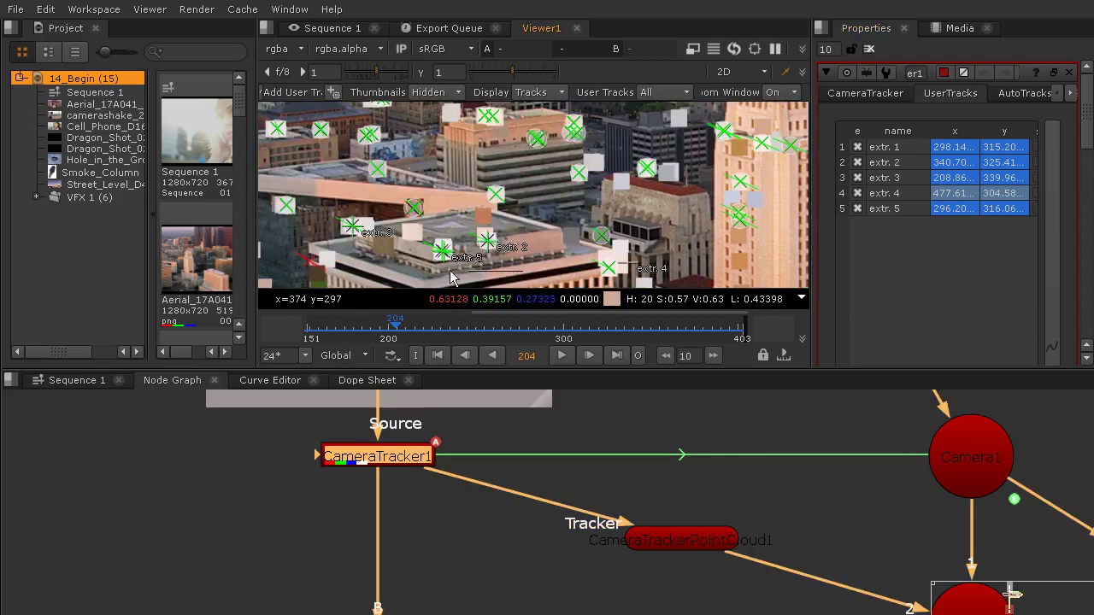
pyautogui.moveTo(522, 270); pyautogui.dragTo(420, 231)
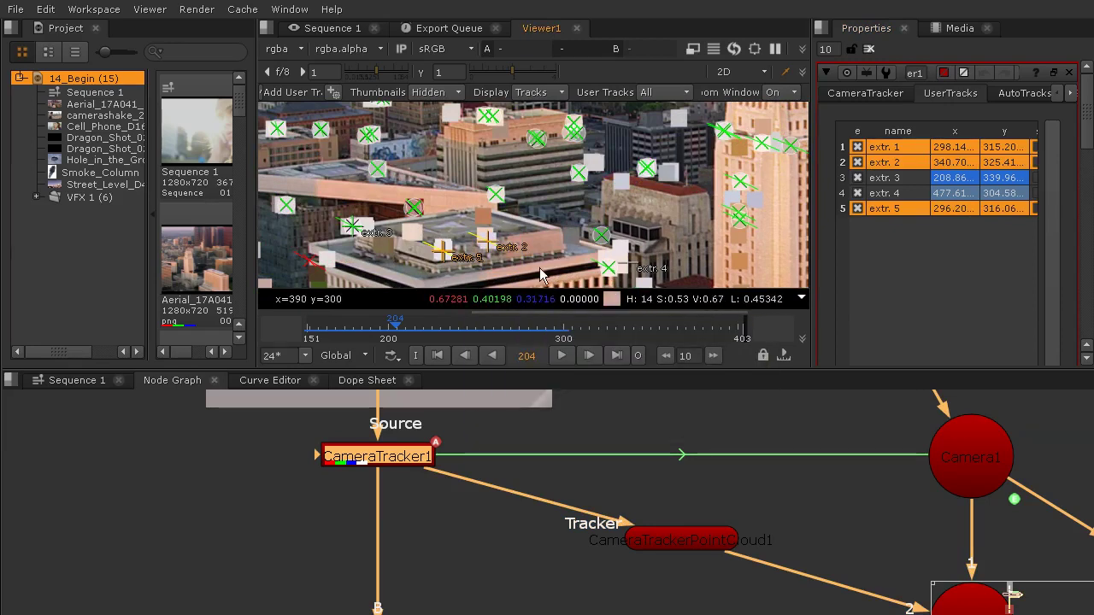
pyautogui.click(489, 247)
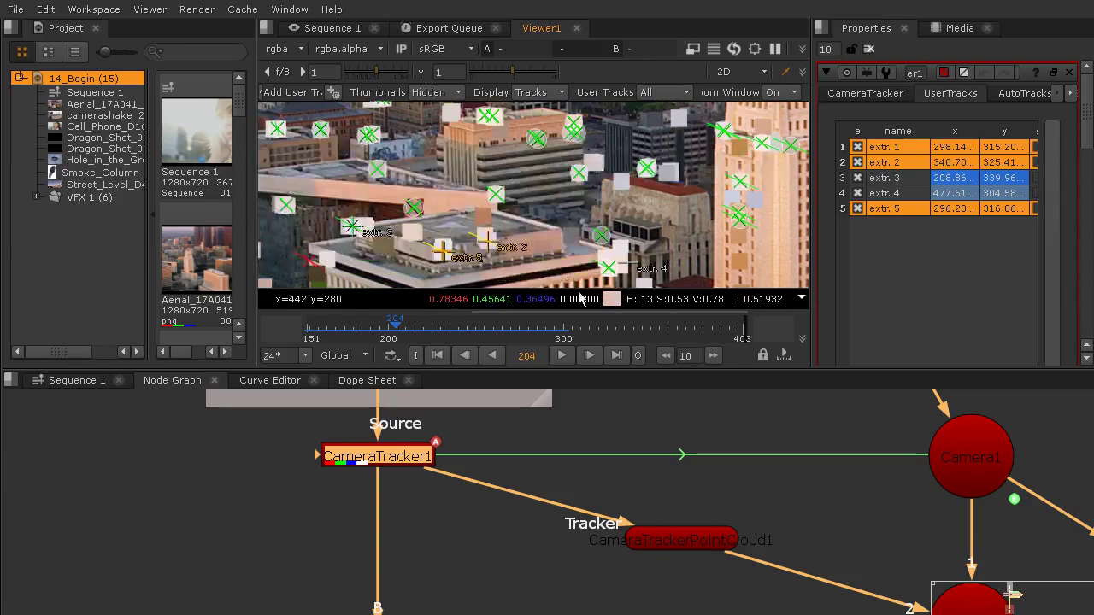
pyautogui.rightClick(548, 264)
pyautogui.moveTo(596, 295)
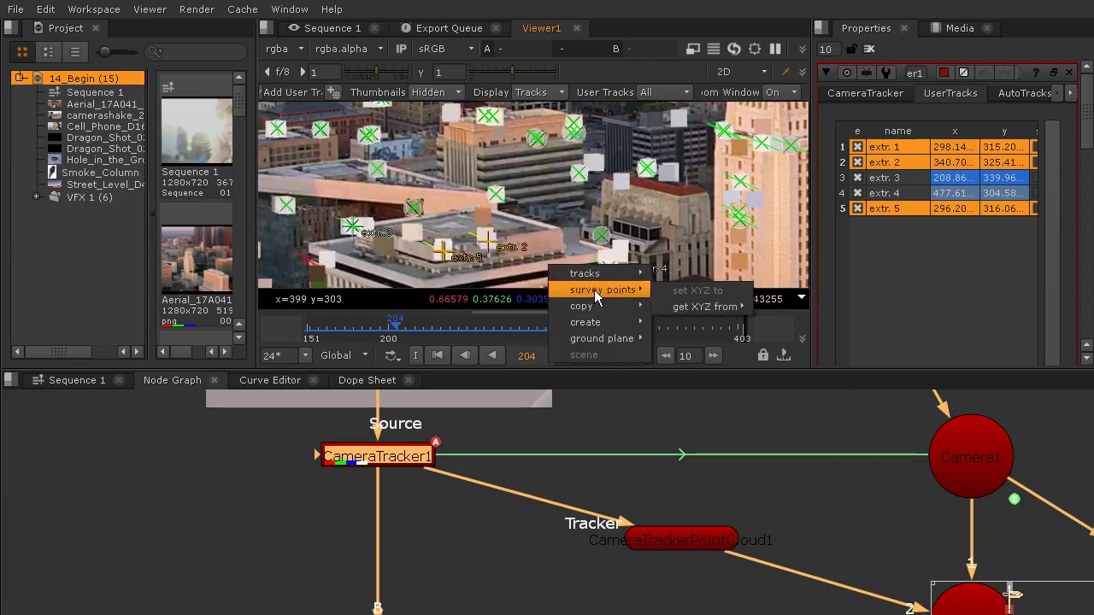
pyautogui.moveTo(598, 322)
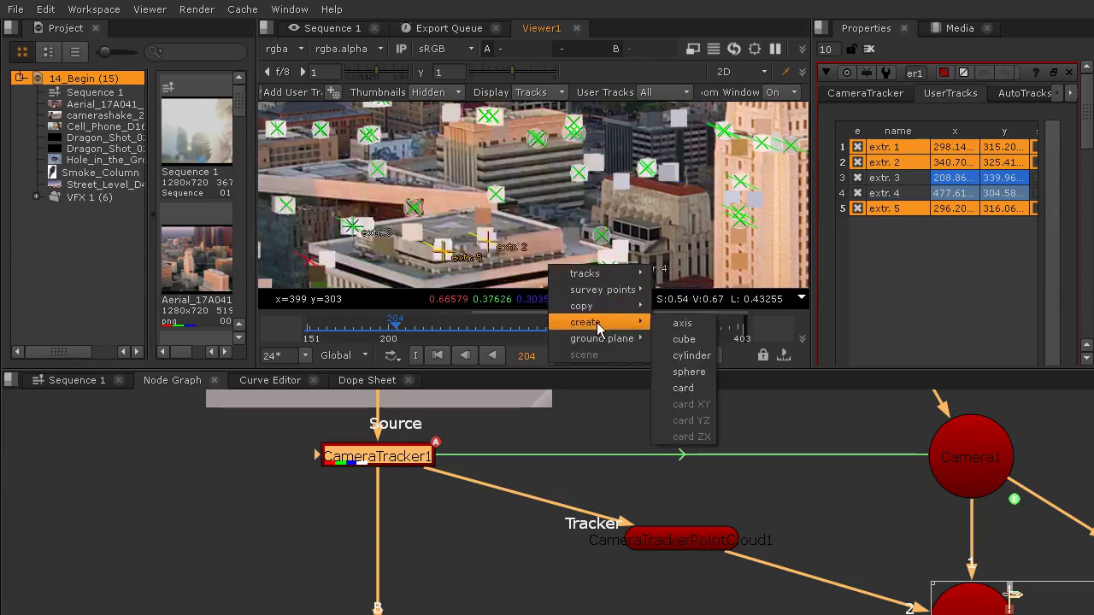
pyautogui.click(687, 340)
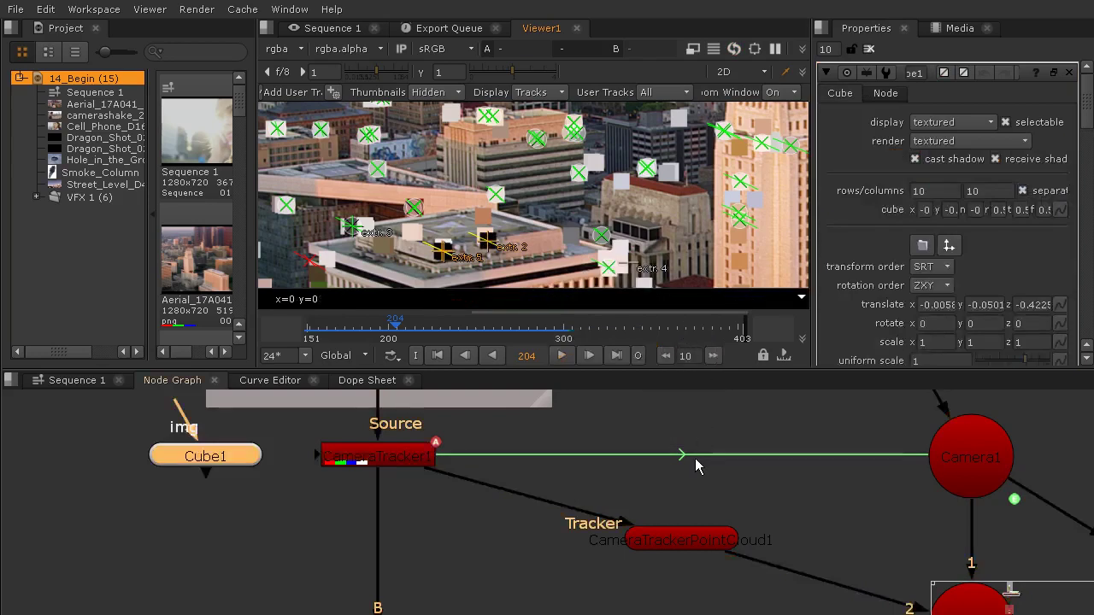
# Move the Cube1 node beneath the point cloud node and connect it to Scene1.
pyautogui.scroll(-2, 395, 489)
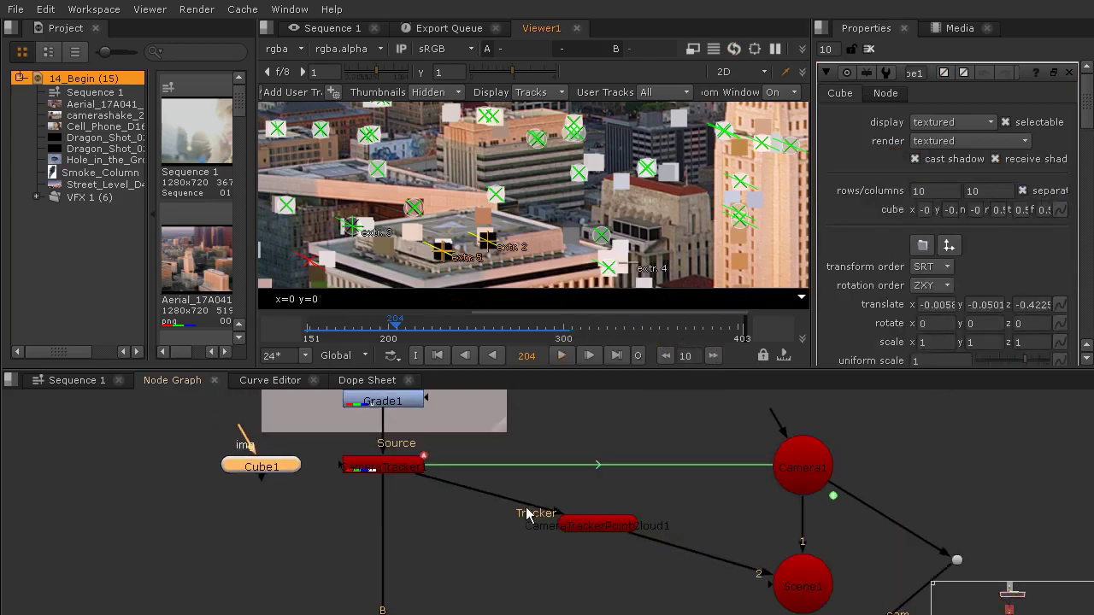
pyautogui.moveTo(286, 472); pyautogui.dragTo(540, 566)
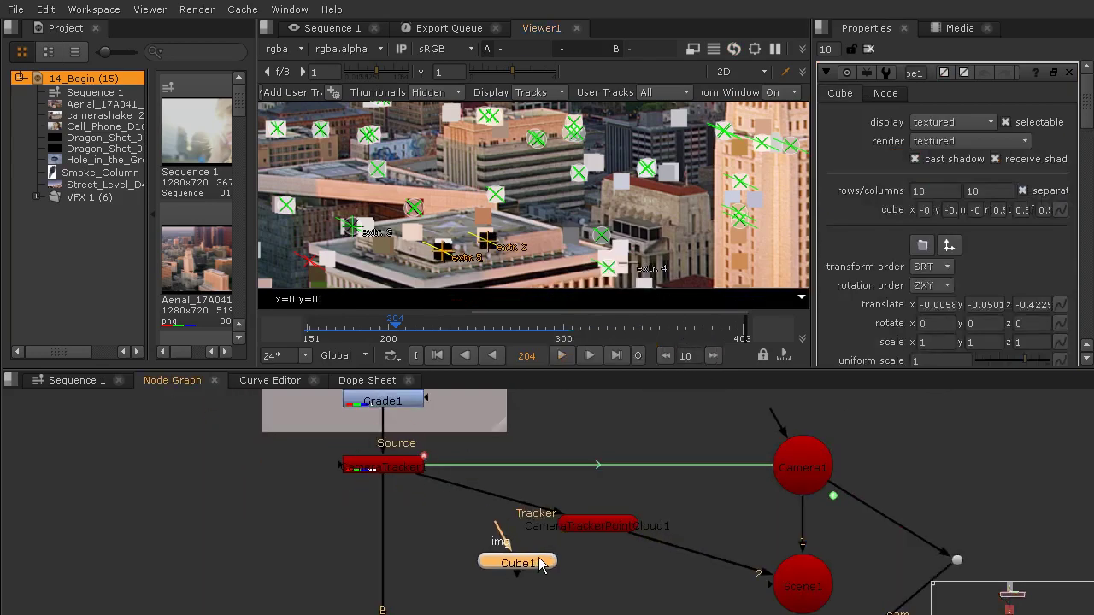
pyautogui.moveTo(671, 564); pyautogui.dragTo(699, 419)
pyautogui.moveTo(597, 429); pyautogui.dragTo(788, 443)
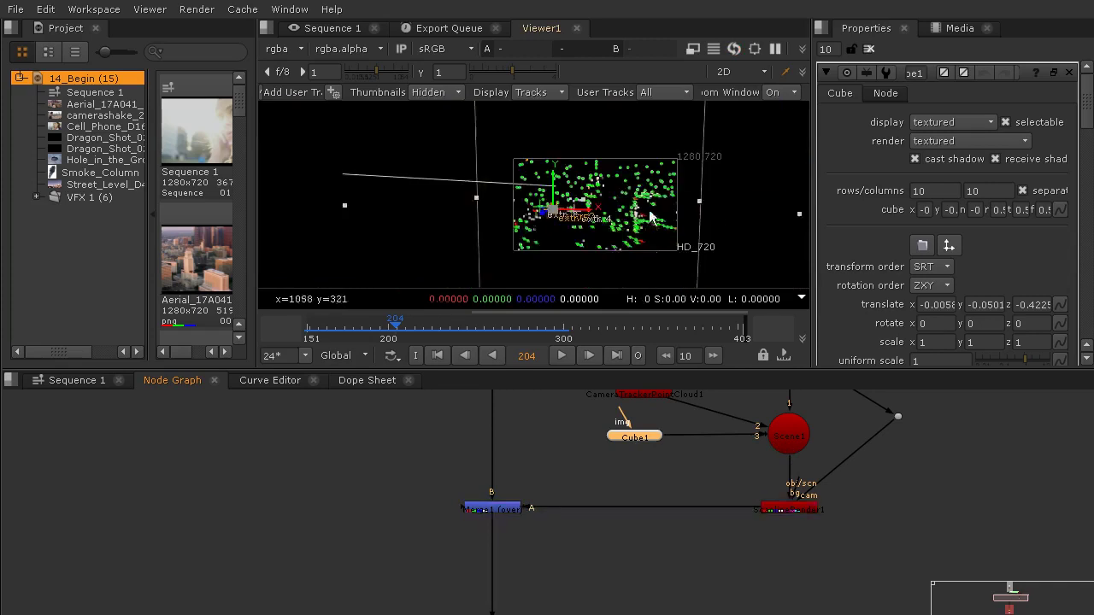
# Enlarge the properties area and reduce Cube1's uniform scale to 0.08.
pyautogui.scroll(-5, 704, 214)
pyautogui.scroll(8, 720, 223)
pyautogui.moveTo(565, 158); pyautogui.dragTo(558, 229)
pyautogui.scroll(-1, 556, 229)
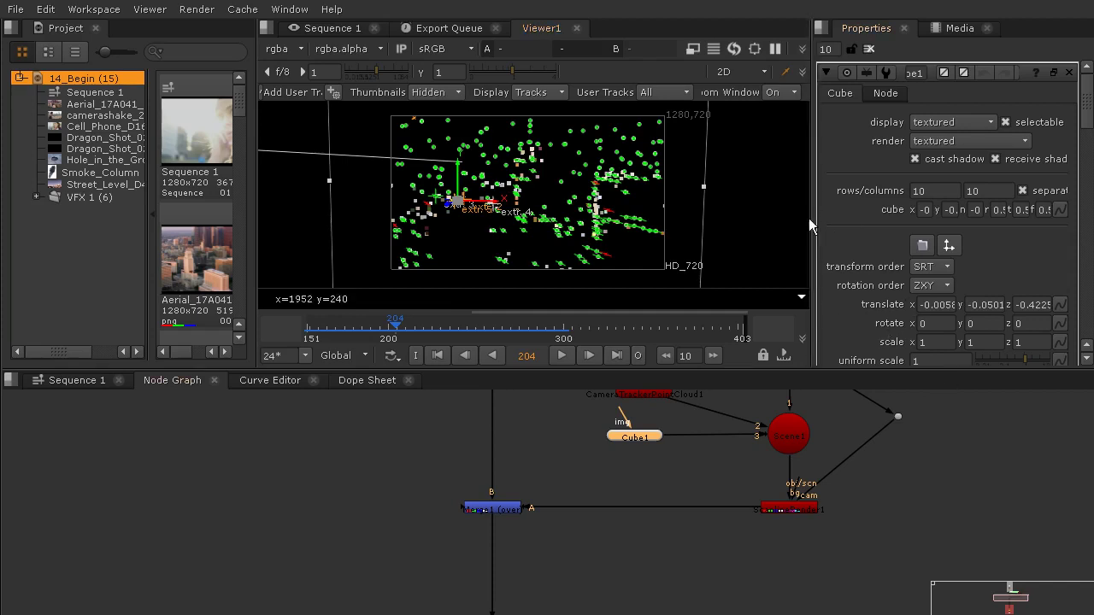
pyautogui.moveTo(810, 218); pyautogui.dragTo(660, 256)
pyautogui.moveTo(850, 370); pyautogui.dragTo(854, 484)
pyautogui.moveTo(969, 355); pyautogui.dragTo(890, 359)
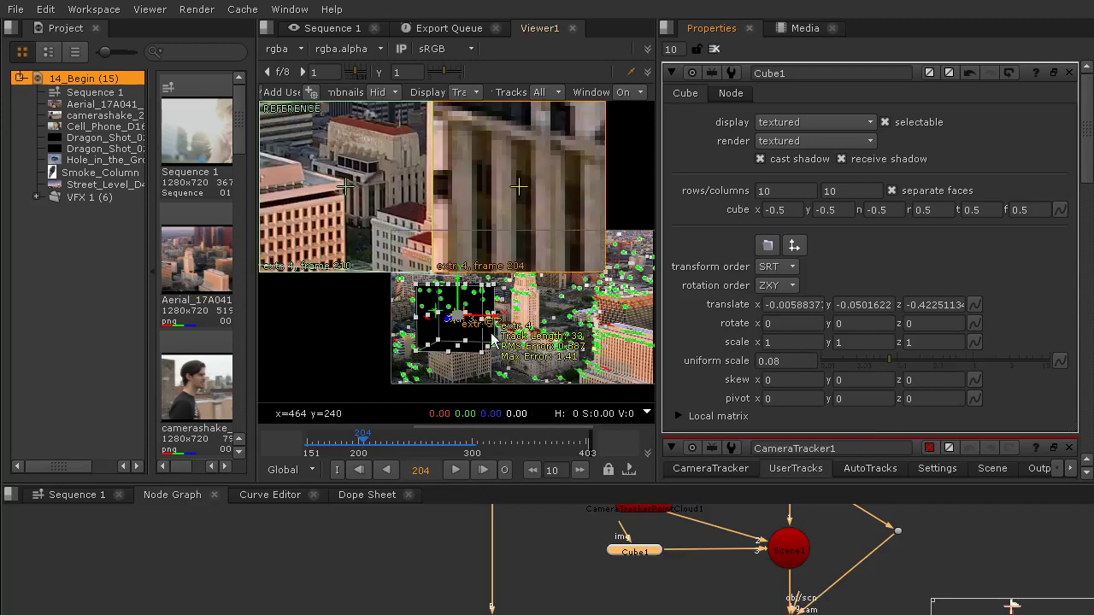
# Close the CameraTracker1 properties and reduce Cube1's uniform scale to 0.046.
pyautogui.scroll(5, 470, 322)
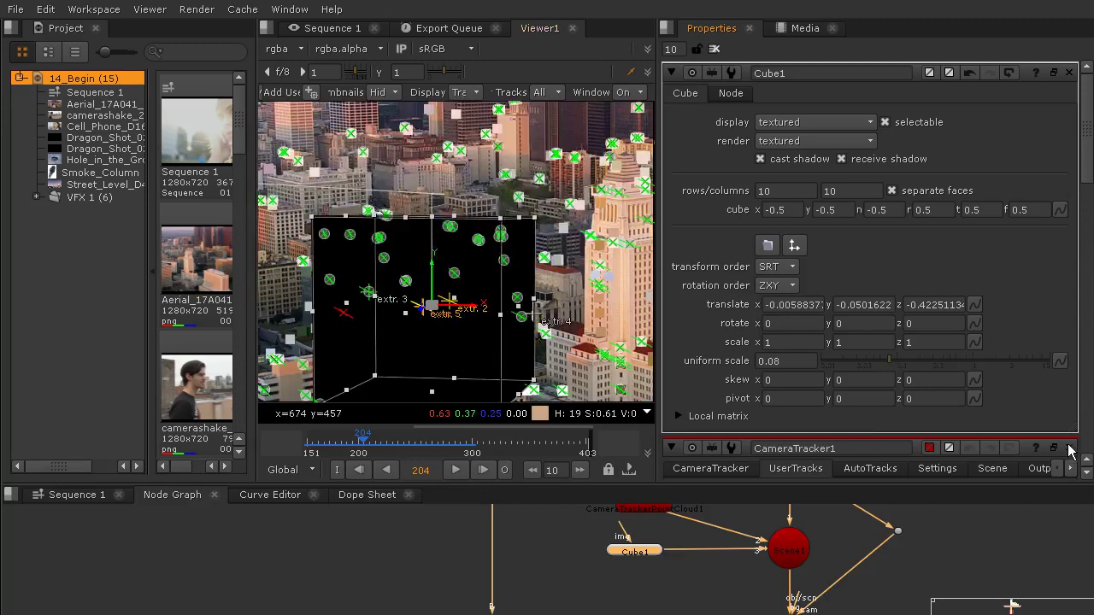
pyautogui.click(1069, 448)
pyautogui.moveTo(883, 357); pyautogui.dragTo(871, 359)
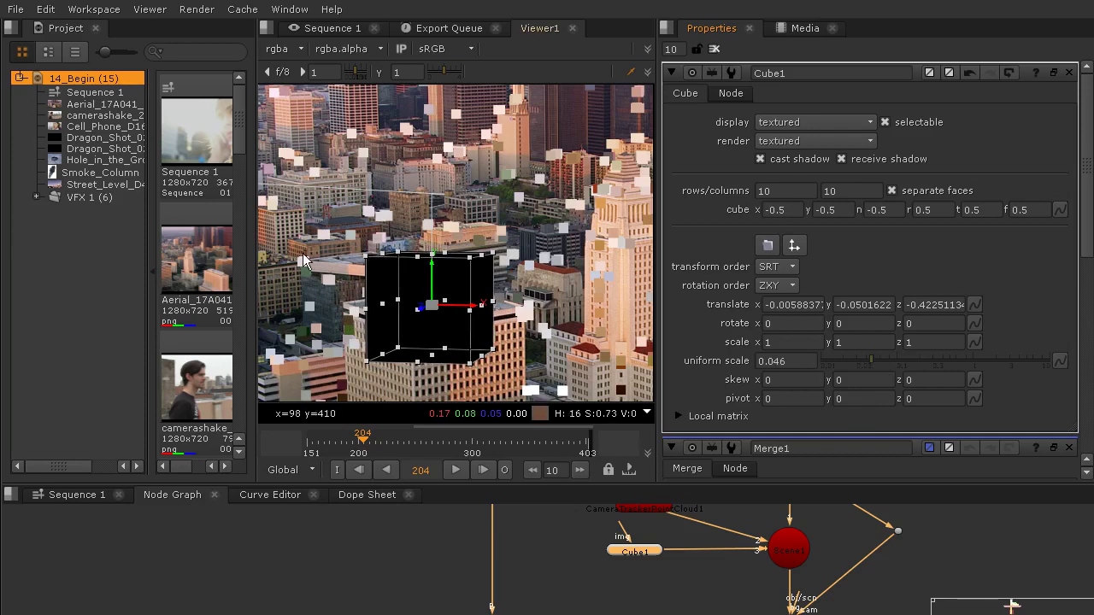
pyautogui.scroll(2, 433, 315)
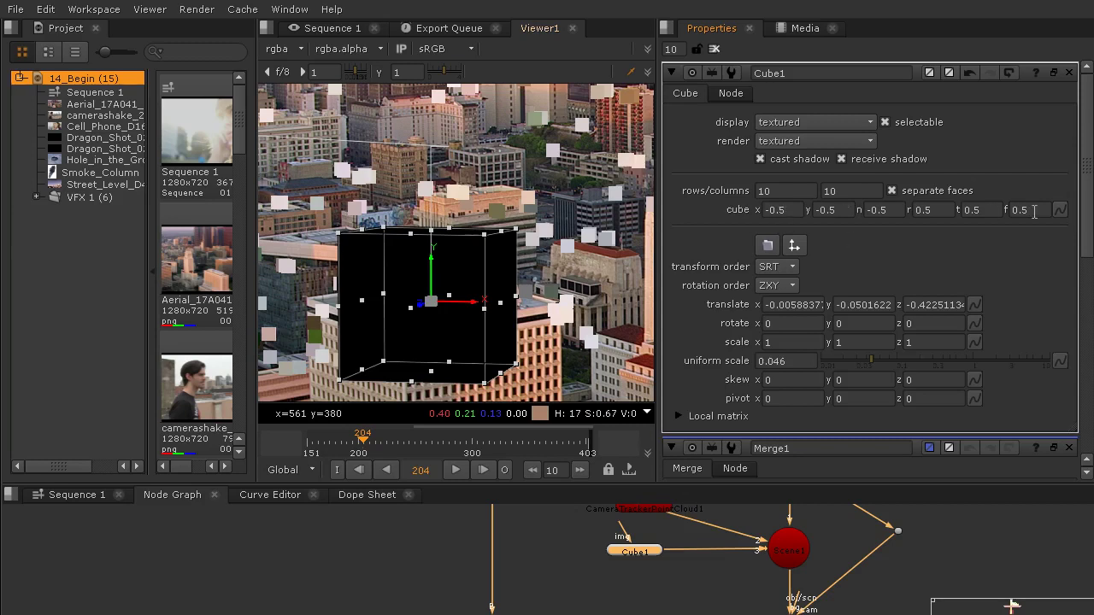
pyautogui.moveTo(484, 234); pyautogui.dragTo(519, 348)
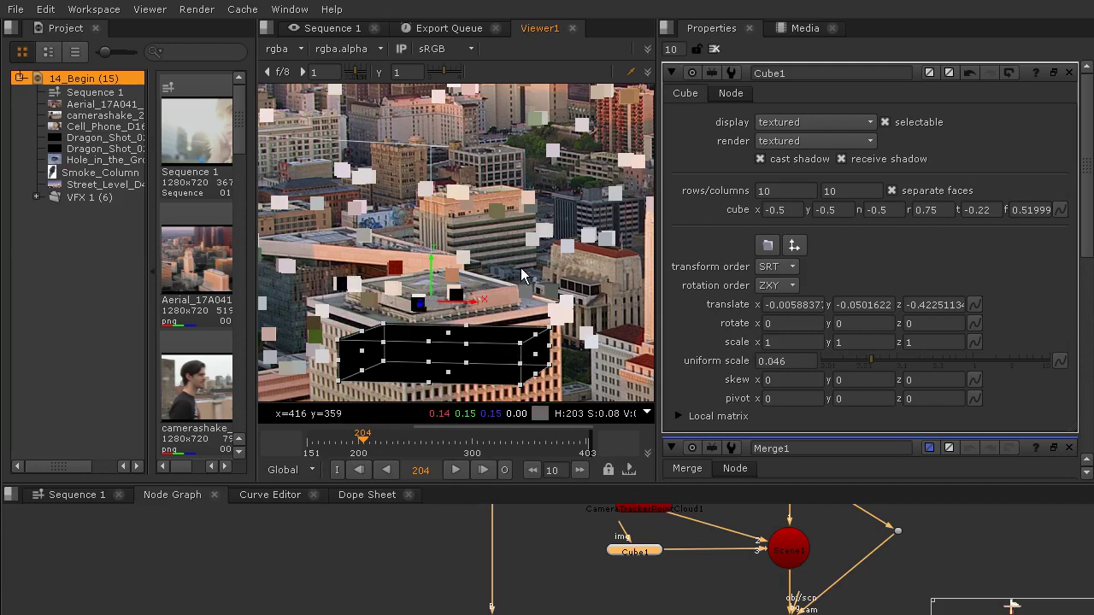
pyautogui.hotkey('ctrl', 'z')
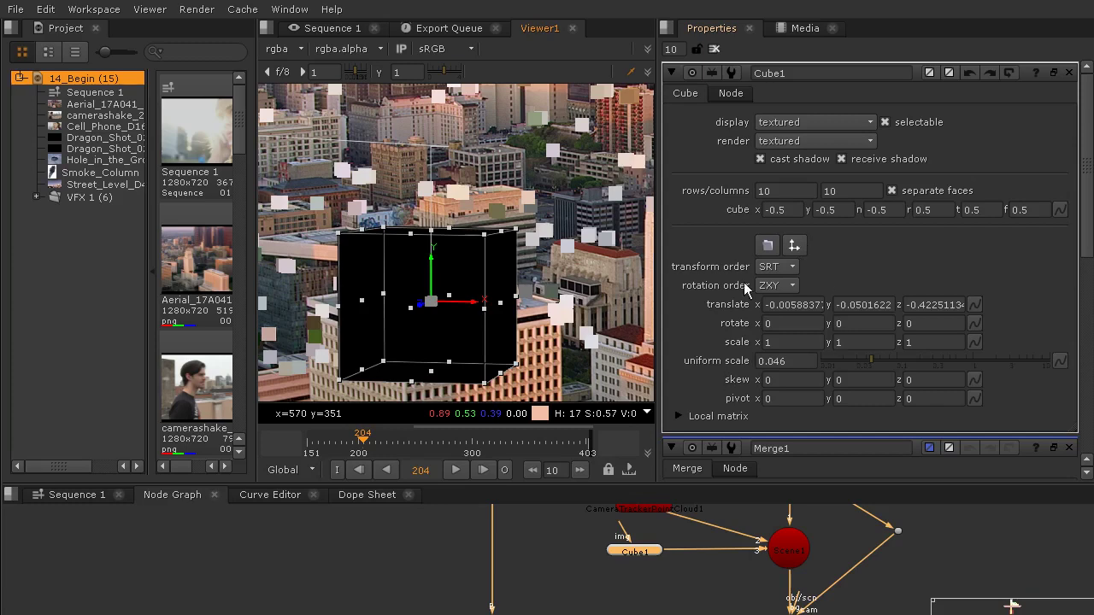
# Flatten Cube1 by setting its Y scale to 0.1 and refining it to 0.15.
pyautogui.click(855, 341)
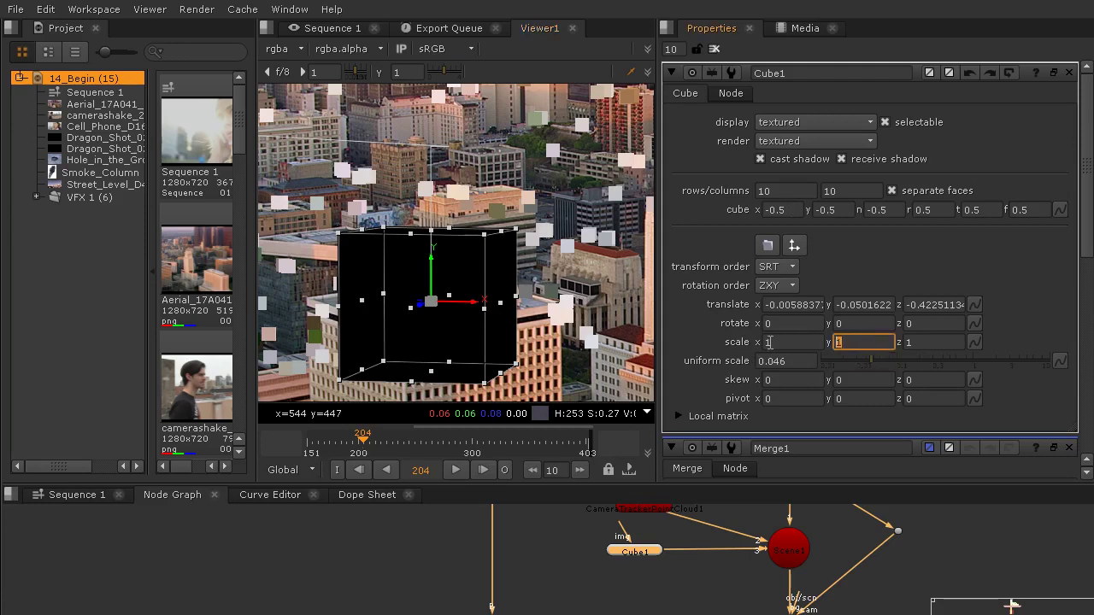
pyautogui.write('.1')
pyautogui.press('Return')
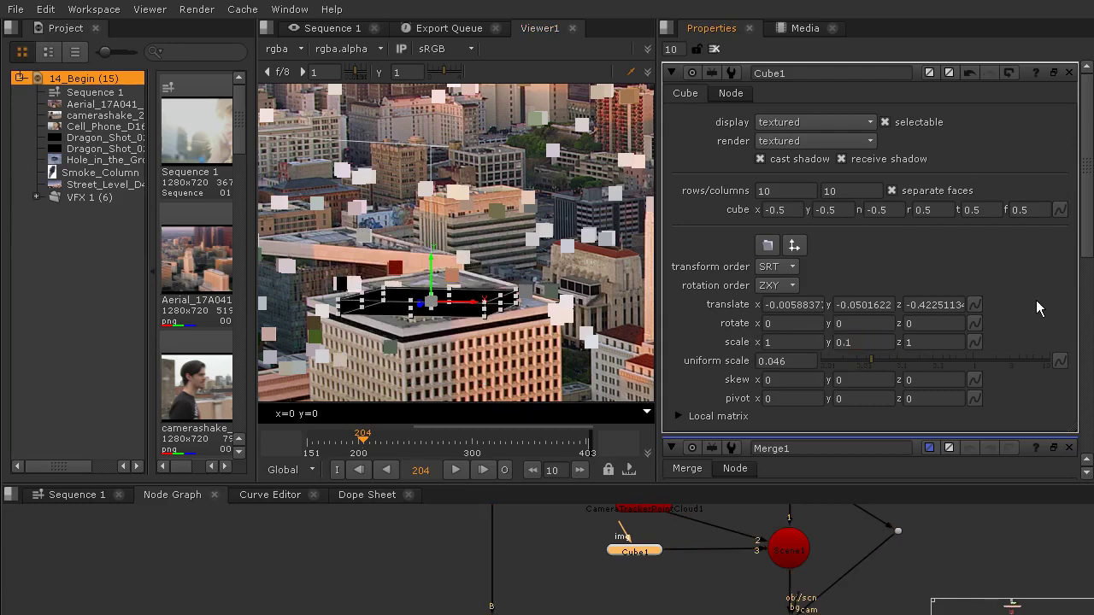
pyautogui.scroll(3, 431, 303)
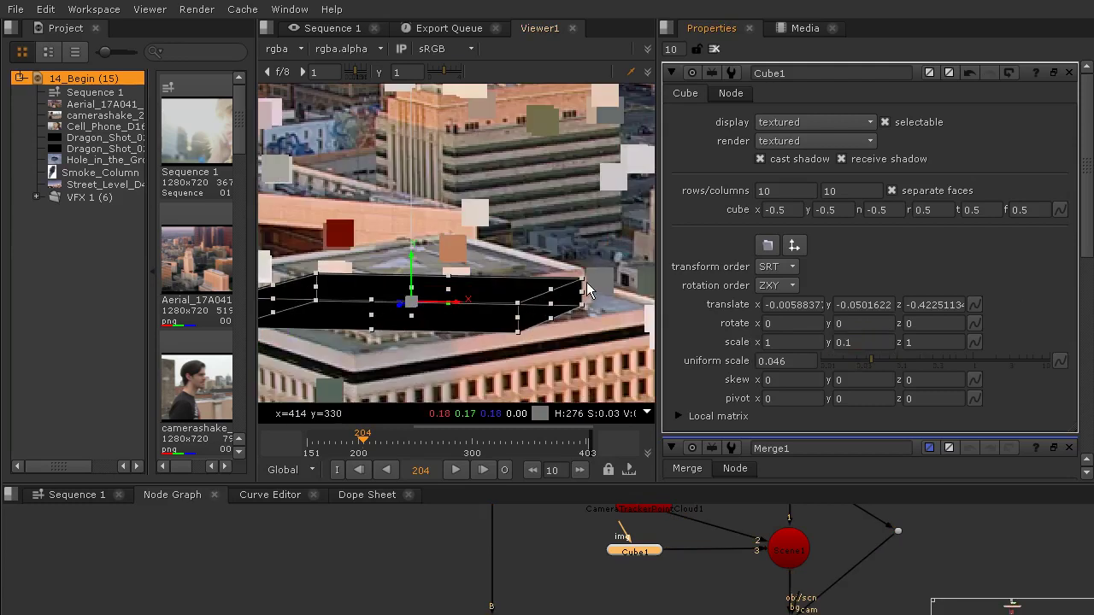
pyautogui.click(873, 339)
pyautogui.write('5')
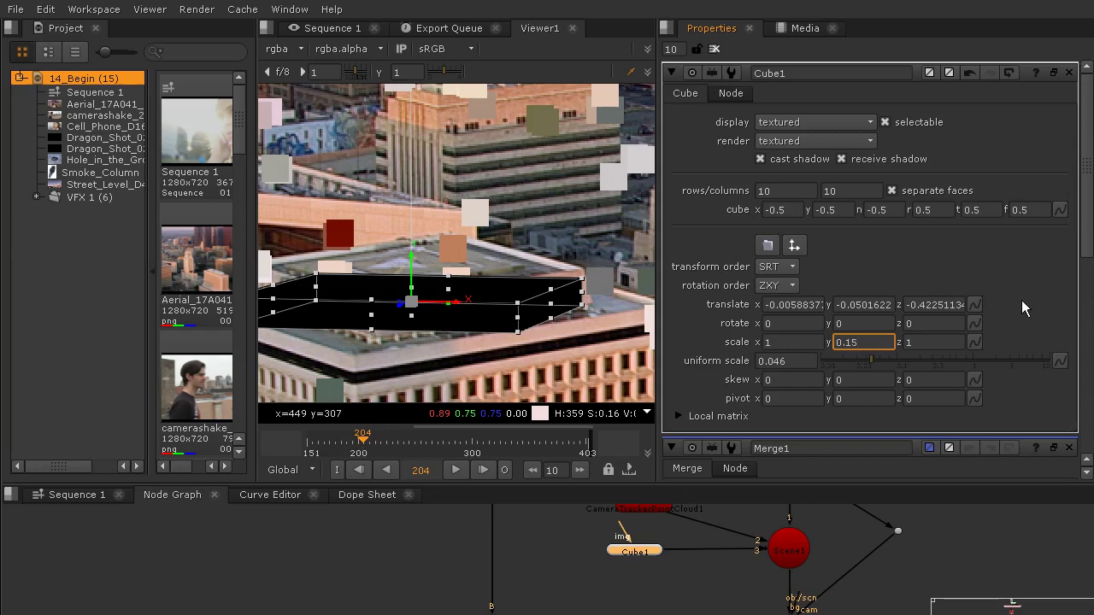
# Rotate Cube1 on the building's roof by setting its X rotation to 3.
pyautogui.press('Return')
pyautogui.moveTo(412, 243); pyautogui.dragTo(500, 220)
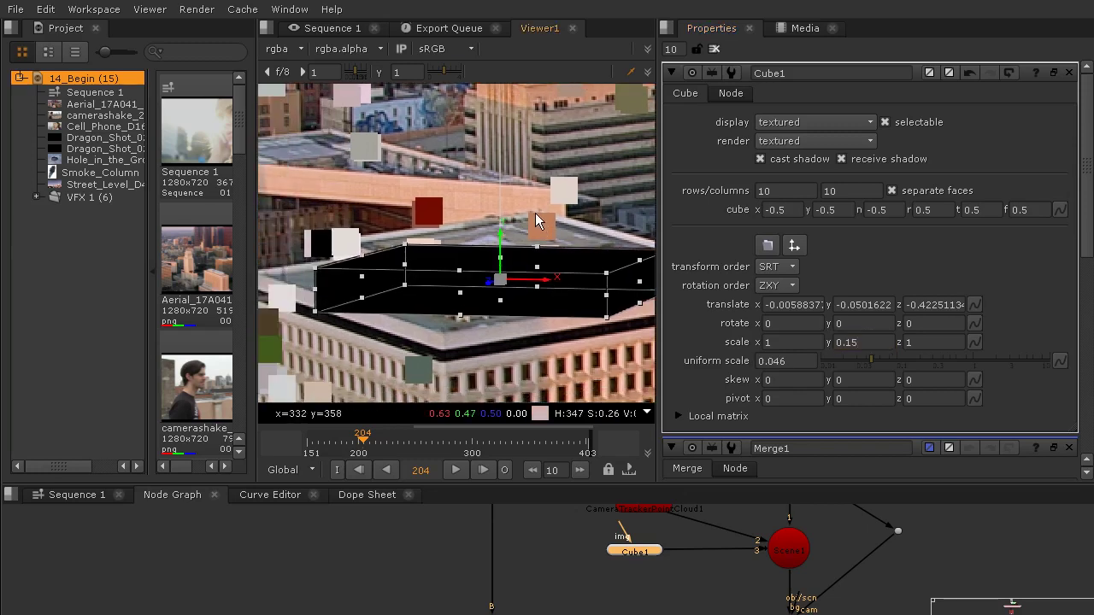
pyautogui.click(793, 324)
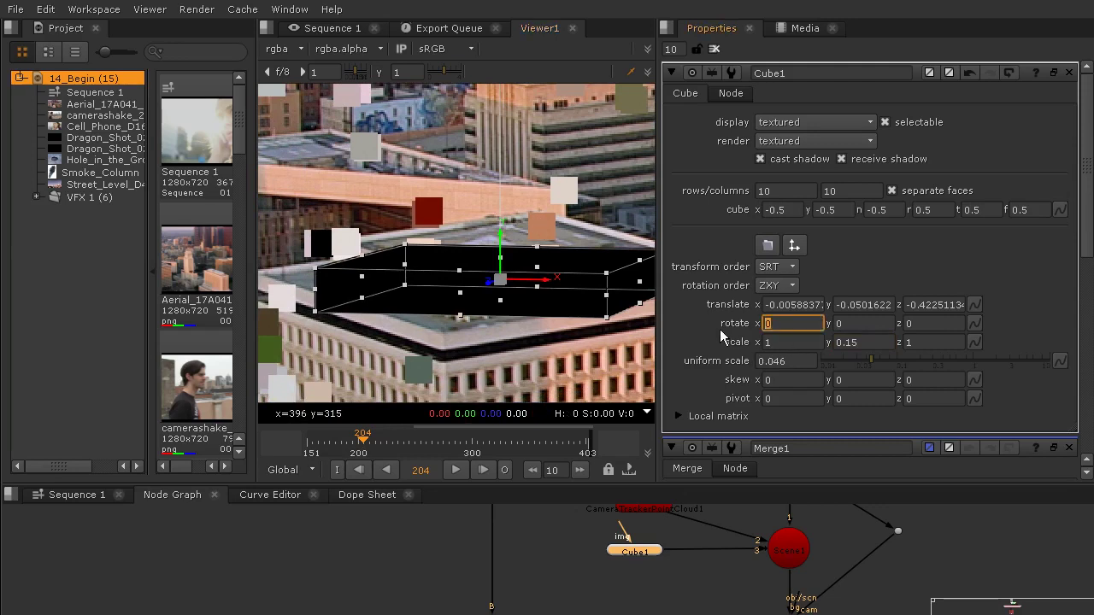
pyautogui.write('1')
pyautogui.press('Return')
pyautogui.click(785, 323)
pyautogui.press('Return')
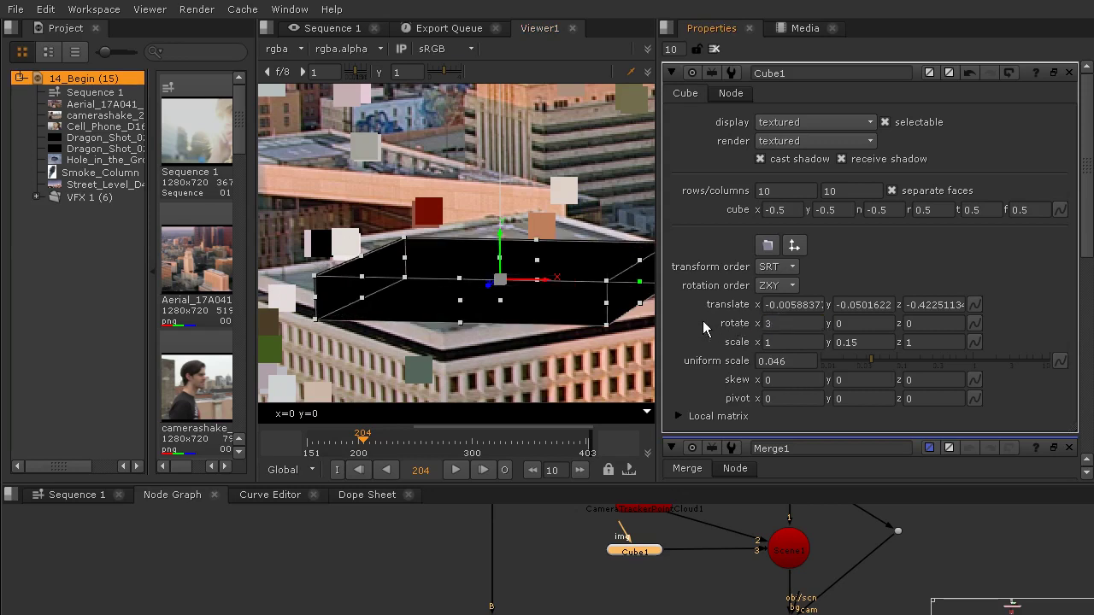
# Increase Cube1's Y rotation through 10 and 20 to 40 to follow the roof's direction.
pyautogui.click(873, 325)
pyautogui.press('Return')
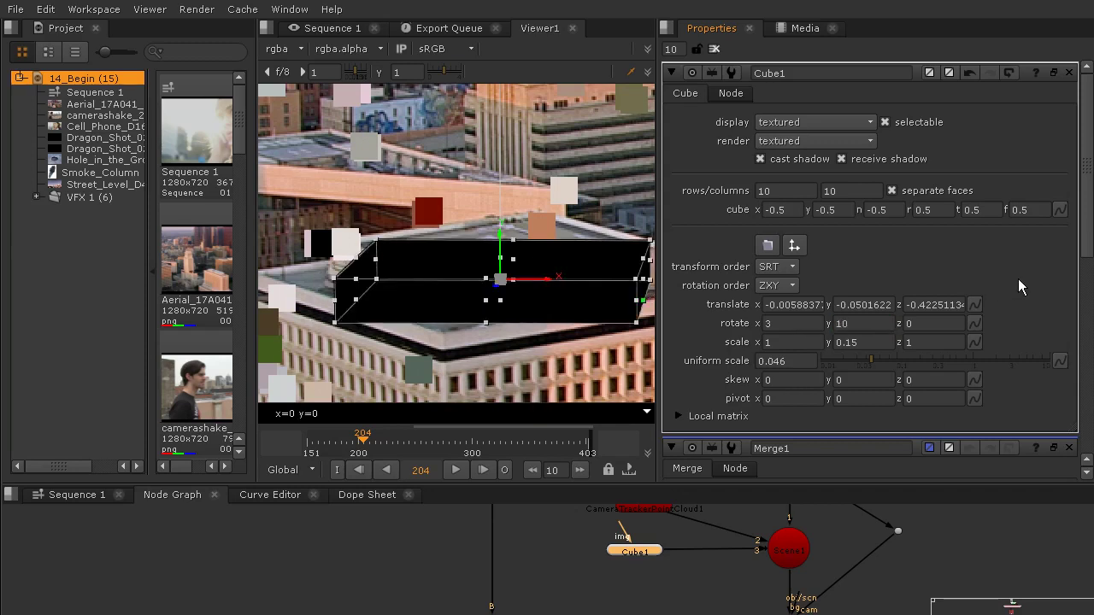
pyautogui.press('Return')
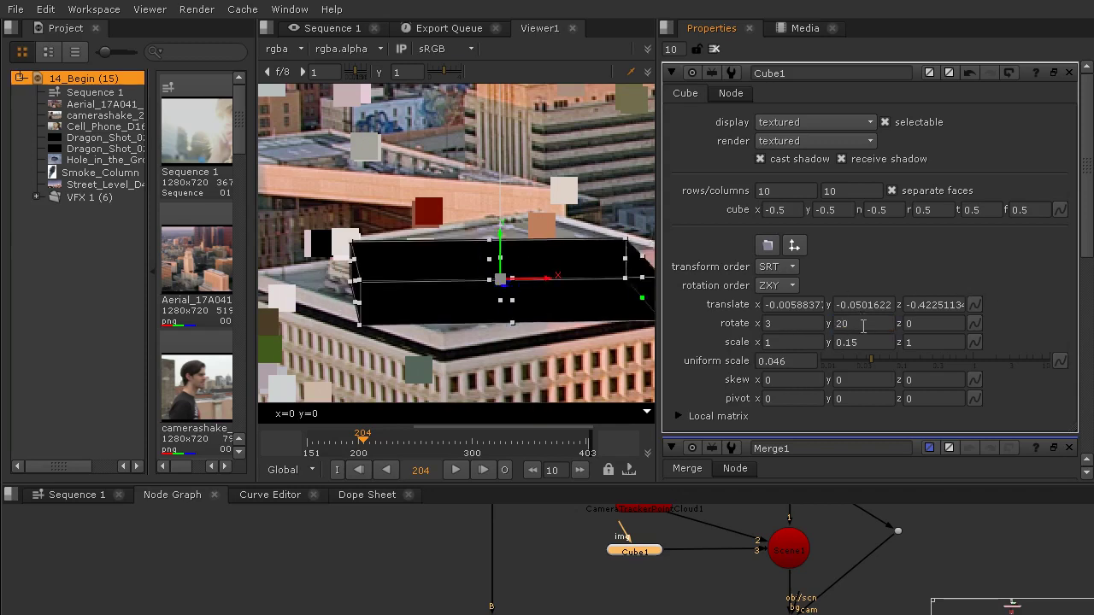
pyautogui.write('40')
pyautogui.click(1006, 259)
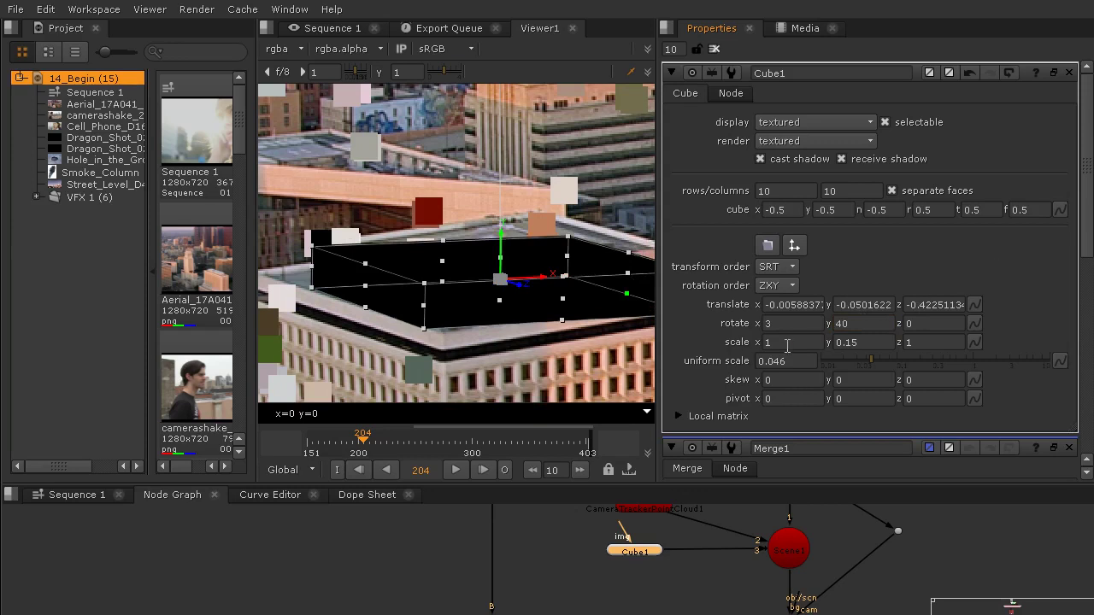
# Adjust Cube1's Z rotation to match the roof's tilt, trying 1 and 5 before settling on 6.
pyautogui.click(932, 326)
pyautogui.click(1007, 301)
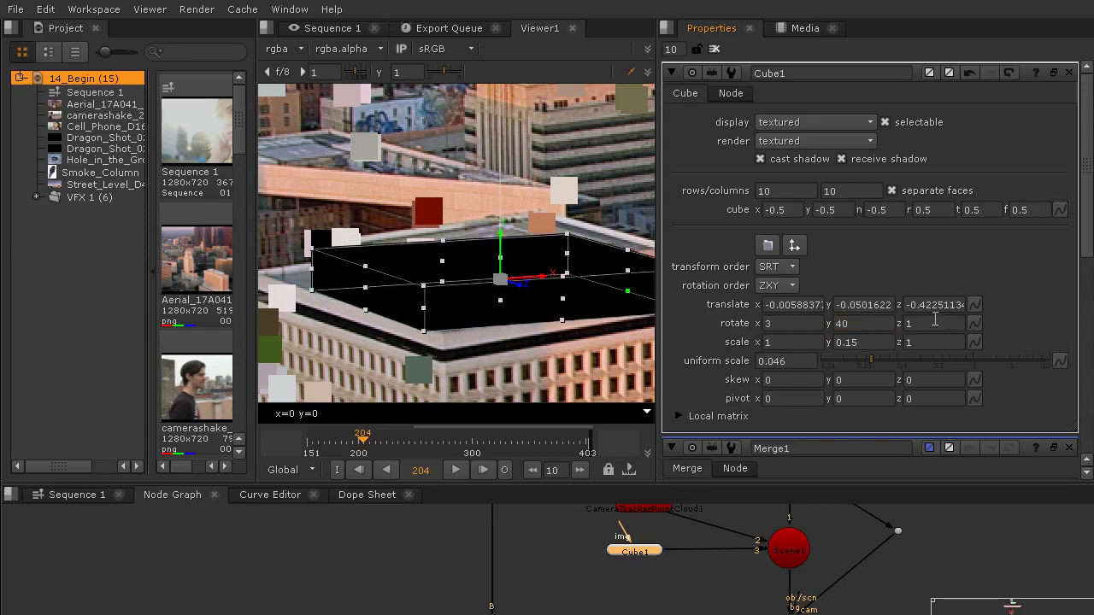
pyautogui.click(931, 323)
pyautogui.write('5')
pyautogui.click(1017, 297)
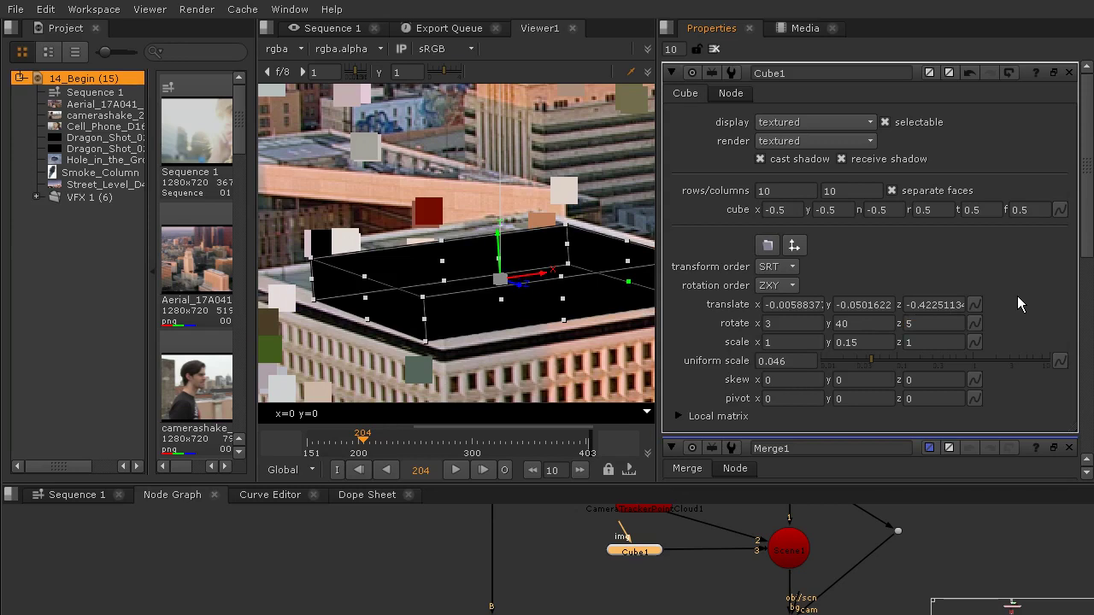
pyautogui.click(940, 325)
pyautogui.write('6')
pyautogui.click(1003, 250)
# Move Cube1 across the rooftop and along its X axis to a translate of about -0.0108, -0.0493, -0.4329.
pyautogui.moveTo(567, 254); pyautogui.dragTo(520, 264)
pyautogui.moveTo(474, 311); pyautogui.dragTo(364, 241)
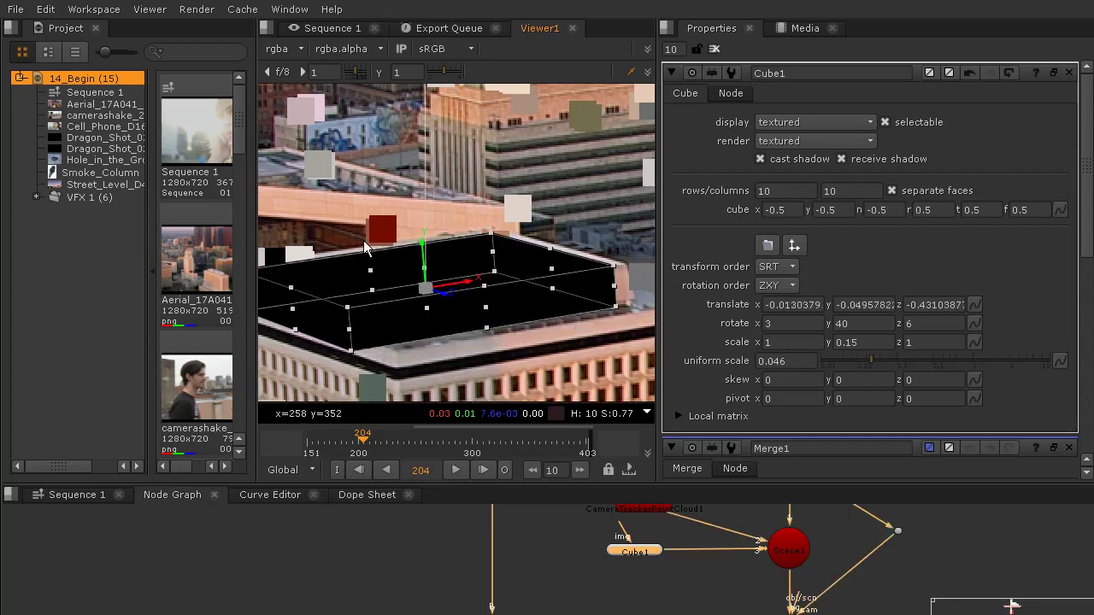
pyautogui.moveTo(458, 283); pyautogui.dragTo(479, 279)
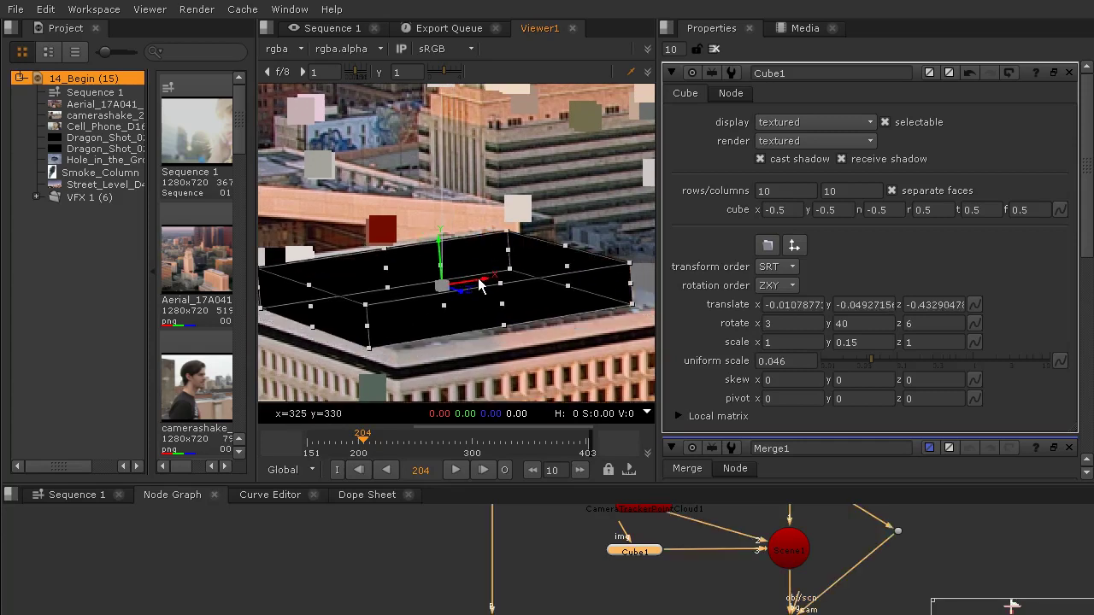
pyautogui.scroll(-2, 600, 244)
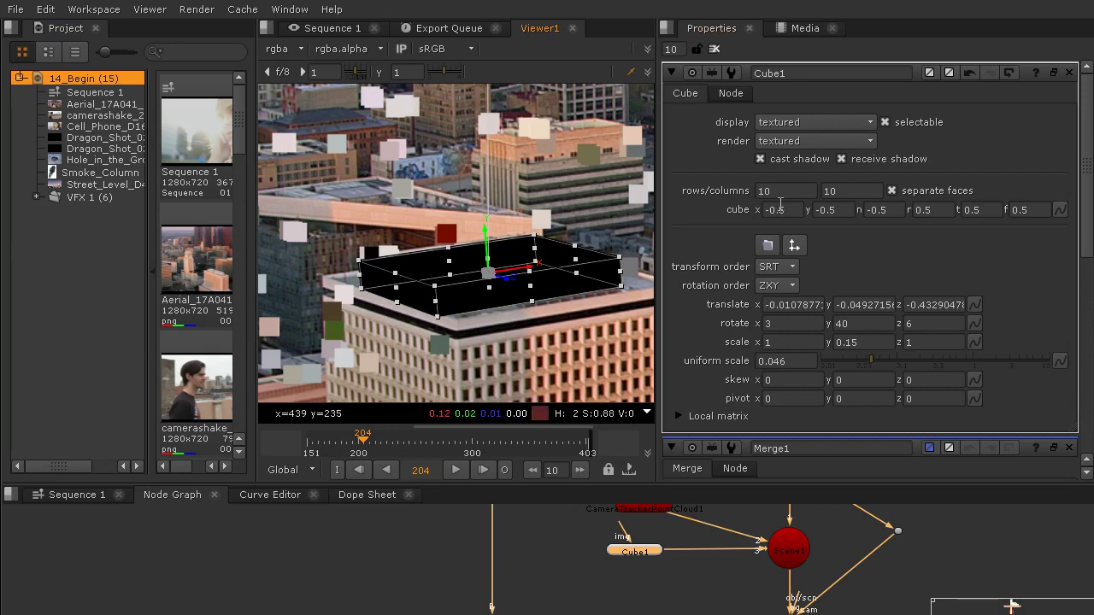
# Set Cube1's render mode to solid+wireframe and its rows and columns to 5 each.
pyautogui.click(768, 142)
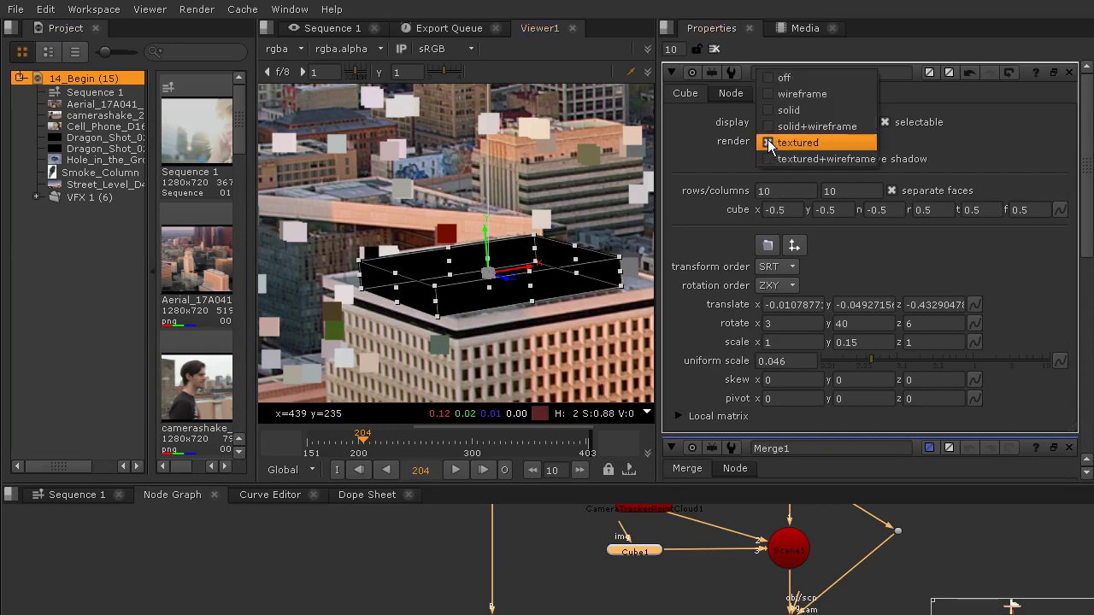
pyautogui.click(793, 127)
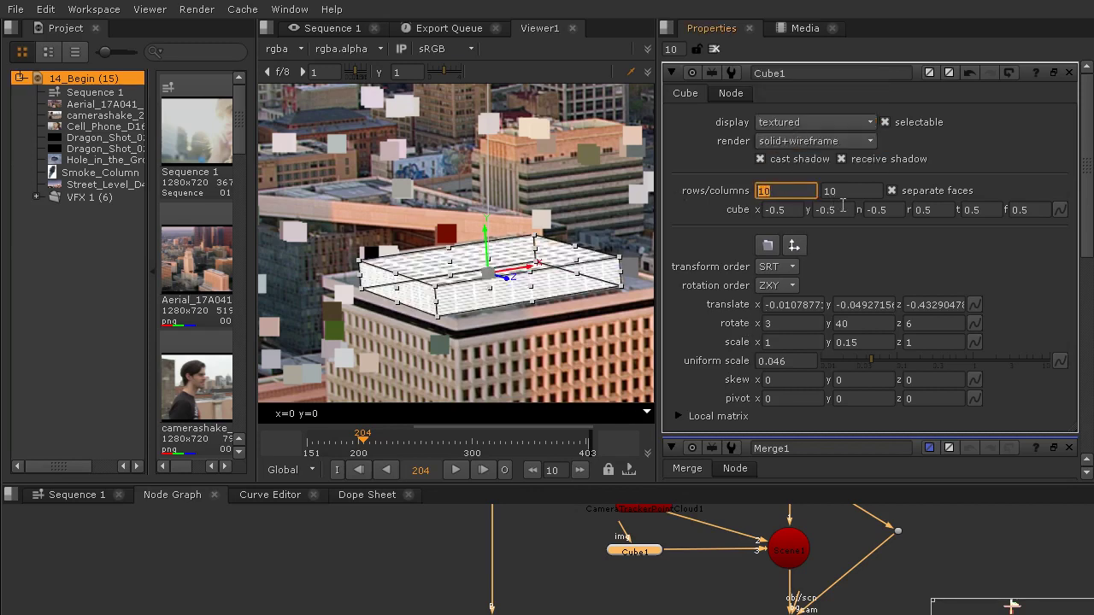
pyautogui.write('5')
pyautogui.press('Tab')
pyautogui.write('5')
pyautogui.press('Tab')
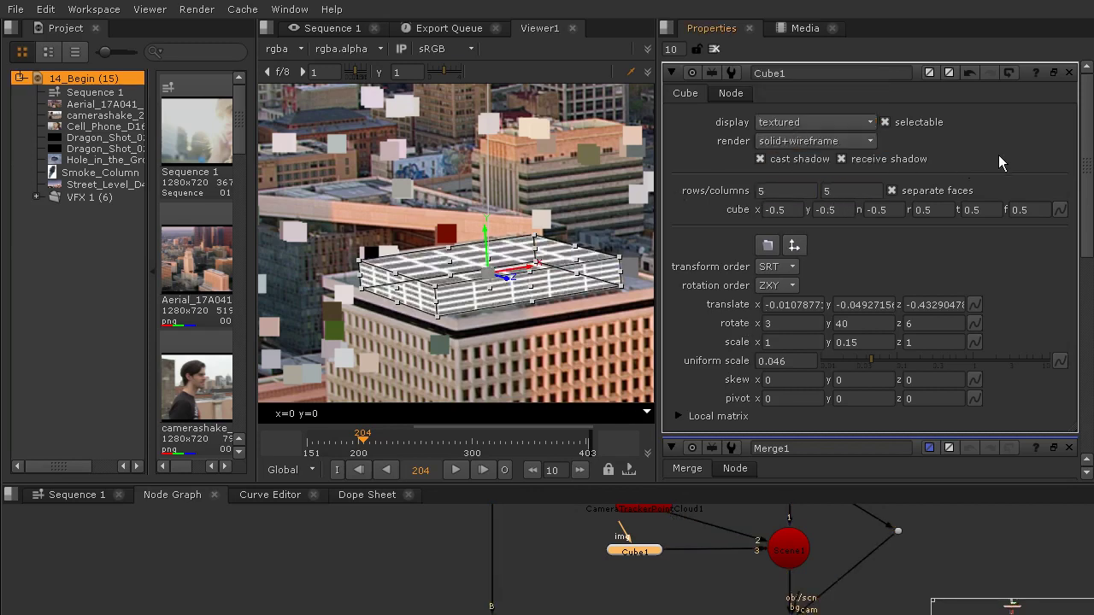
# Reduce Cube1's row count to 2 while inspecting its grid closely over the roof.
pyautogui.scroll(4, 427, 299)
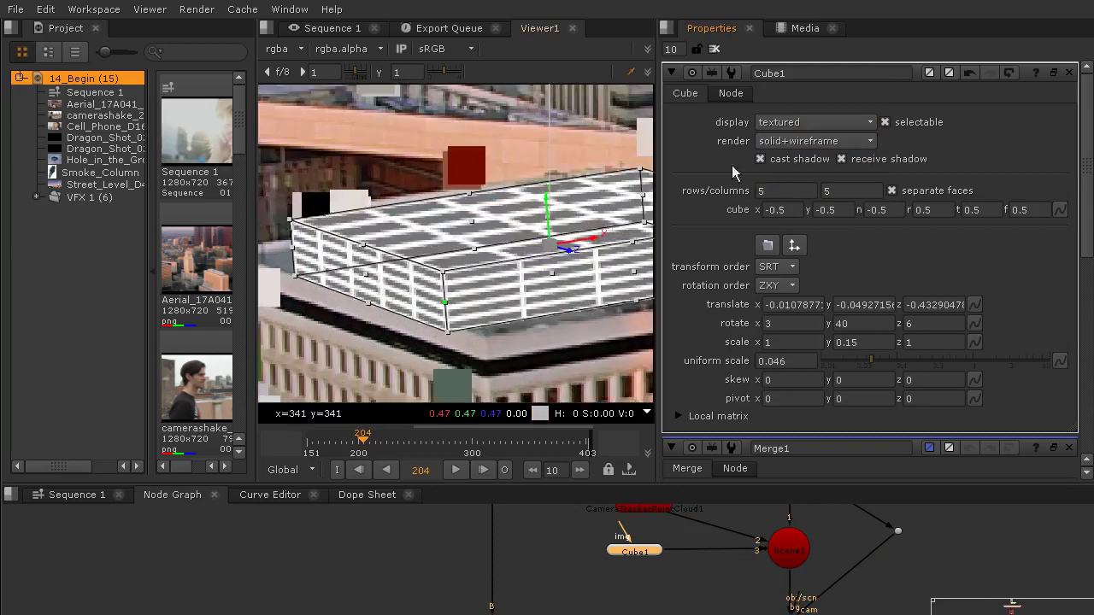
pyautogui.doubleClick(781, 197)
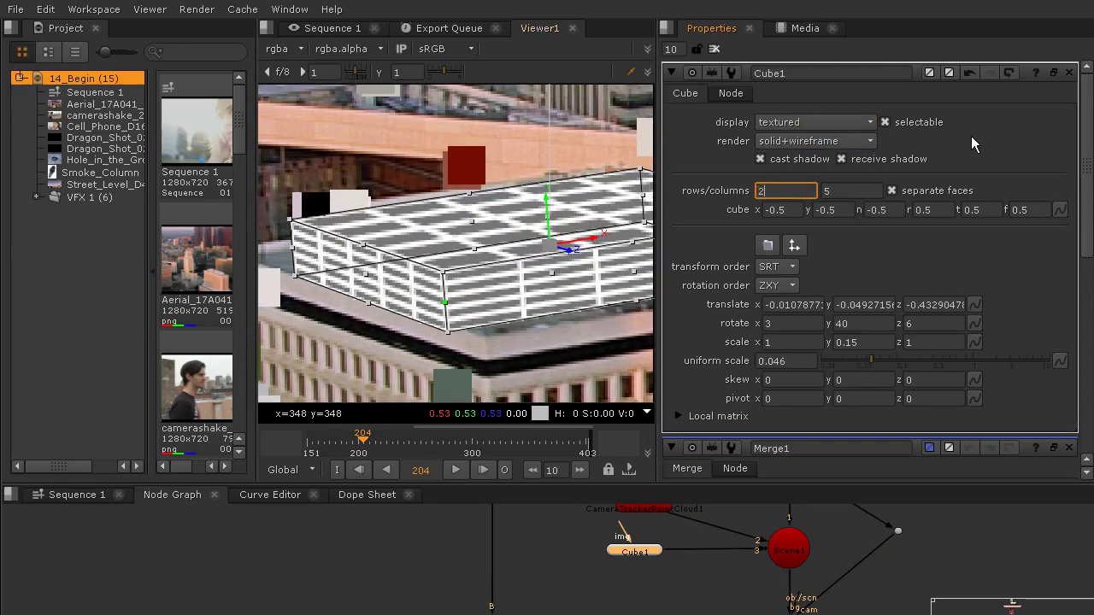
pyautogui.write('2')
pyautogui.scroll(-1, 520, 244)
pyautogui.moveTo(516, 241); pyautogui.dragTo(390, 248)
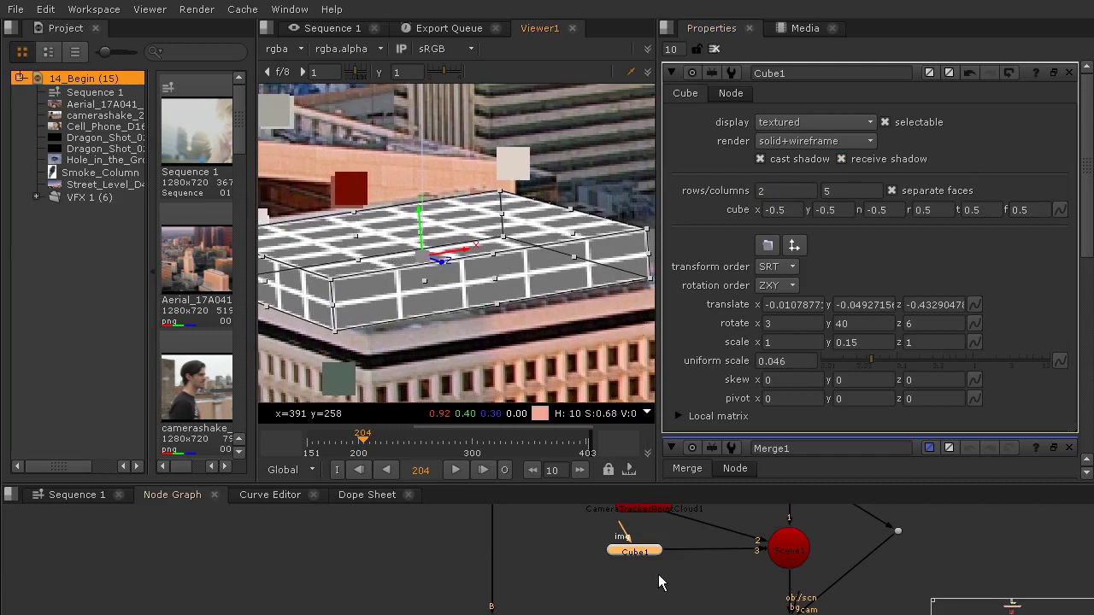
# Change Cube1's render mode to wireframe so the building's roof shows through it.
pyautogui.click(803, 142)
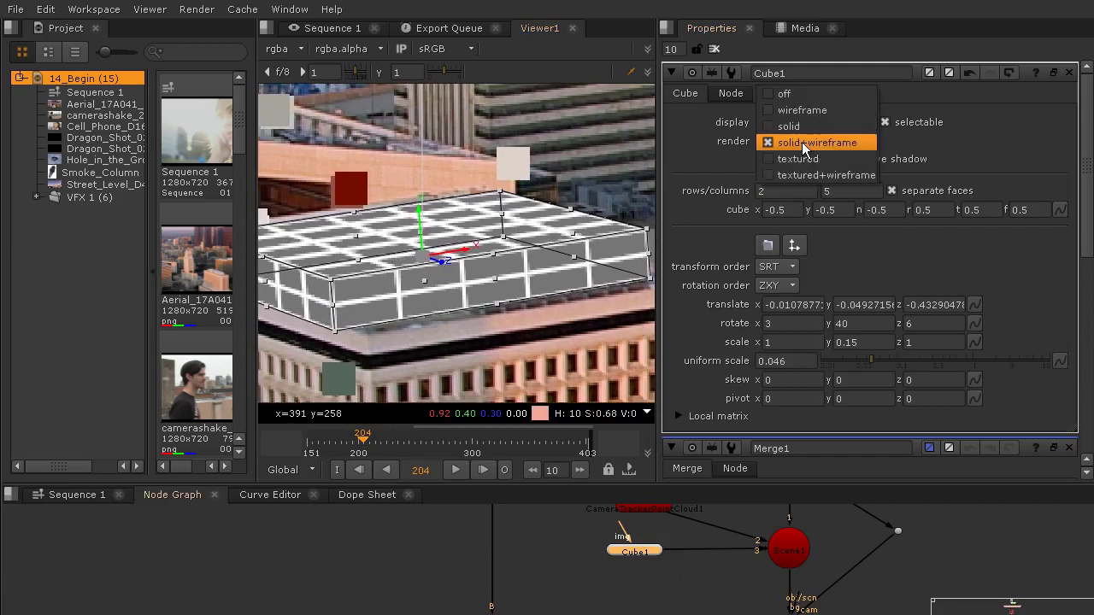
pyautogui.click(803, 111)
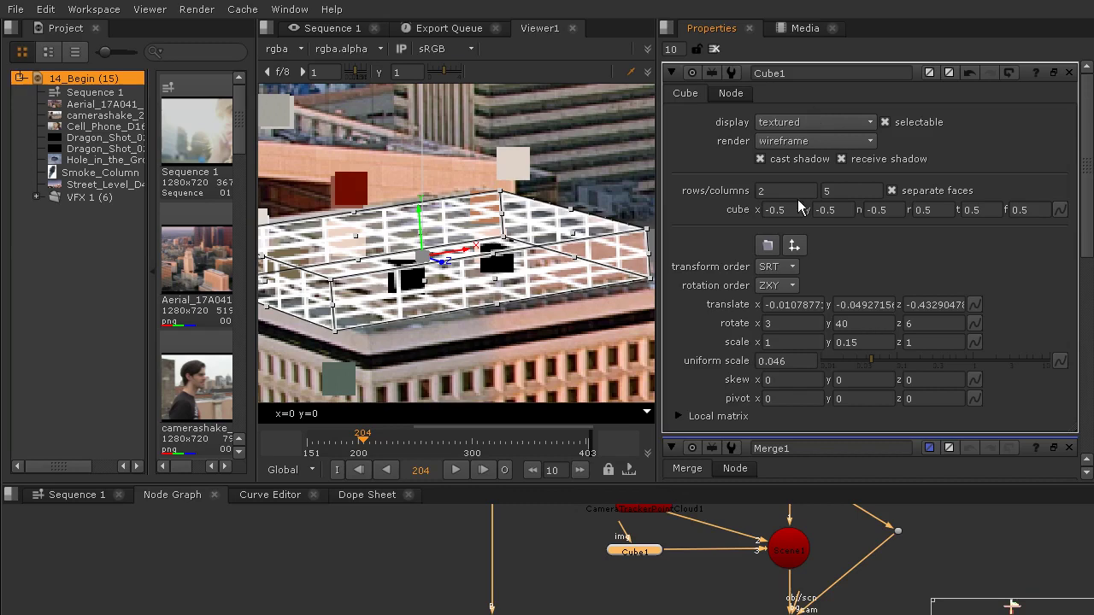
pyautogui.click(808, 141)
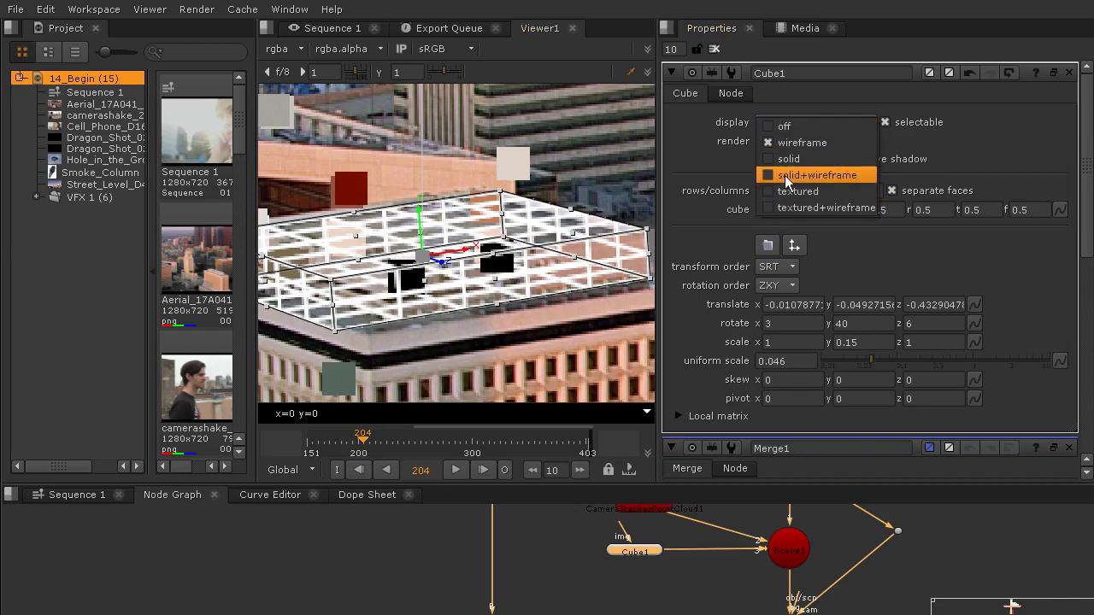
pyautogui.click(434, 333)
# Set Cube1's X scale to 0.9 and shift the cube slightly along its X axis to fit the roof.
pyautogui.scroll(-2, 410, 331)
pyautogui.moveTo(410, 331); pyautogui.dragTo(475, 259)
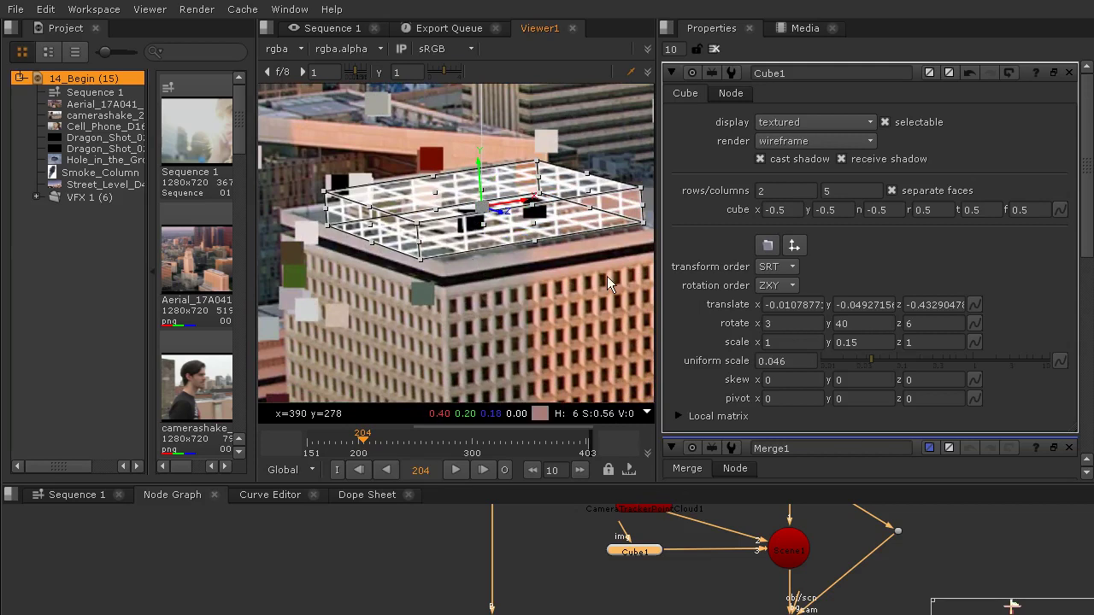
pyautogui.click(766, 342)
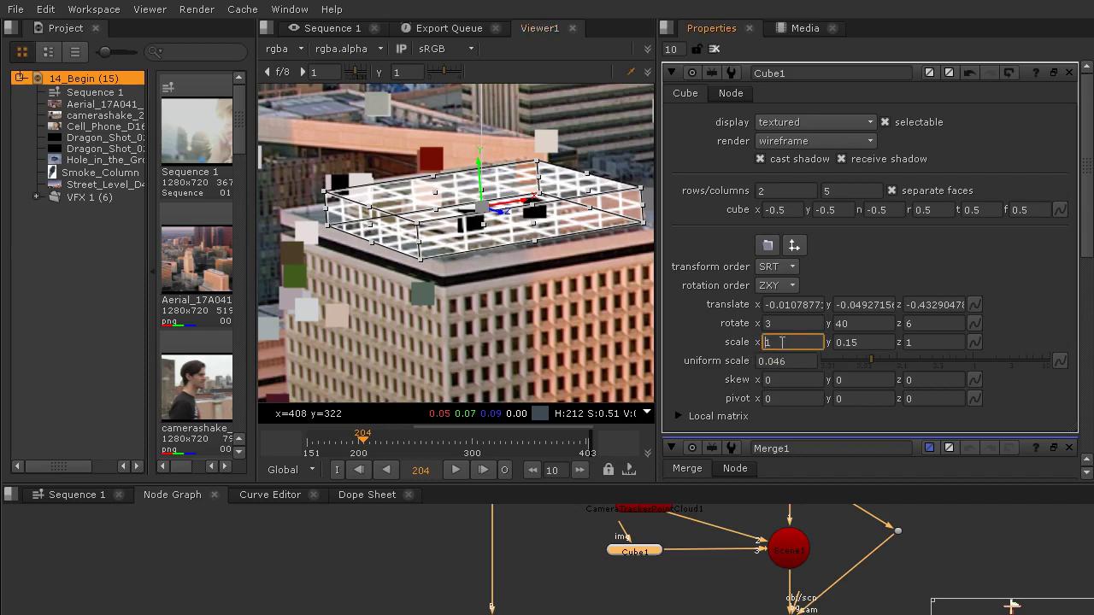
pyautogui.write('0.9')
pyautogui.press('Return')
pyautogui.moveTo(520, 202); pyautogui.dragTo(527, 200)
# Reduce Cube1's X scale to 0.85 and shift the cube slightly back along its X axis.
pyautogui.click(768, 342)
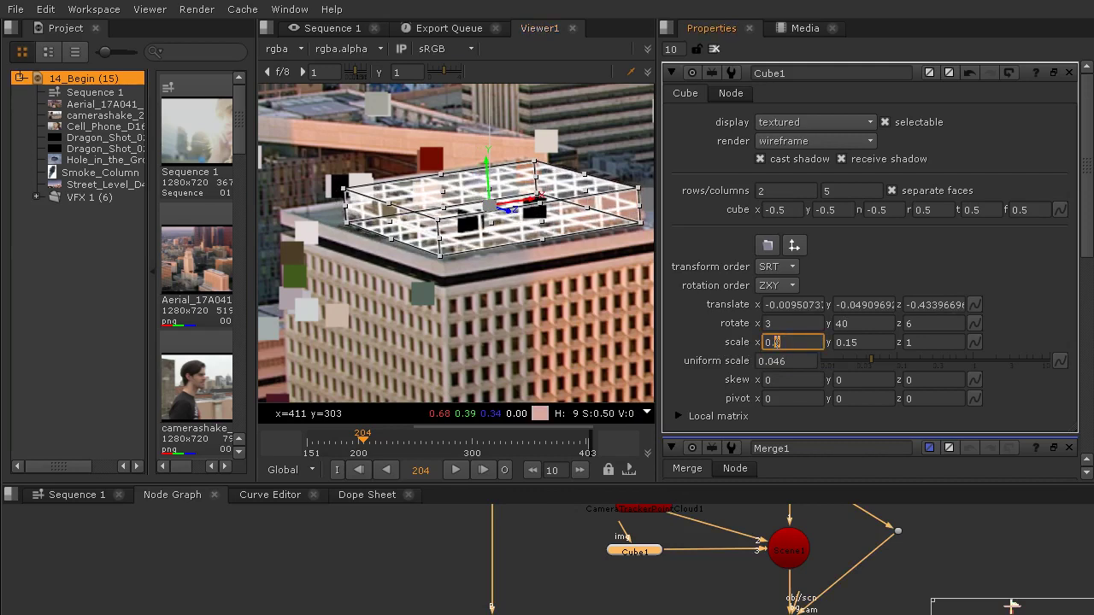
pyautogui.write('85')
pyautogui.press('Return')
pyautogui.moveTo(516, 208); pyautogui.dragTo(499, 213)
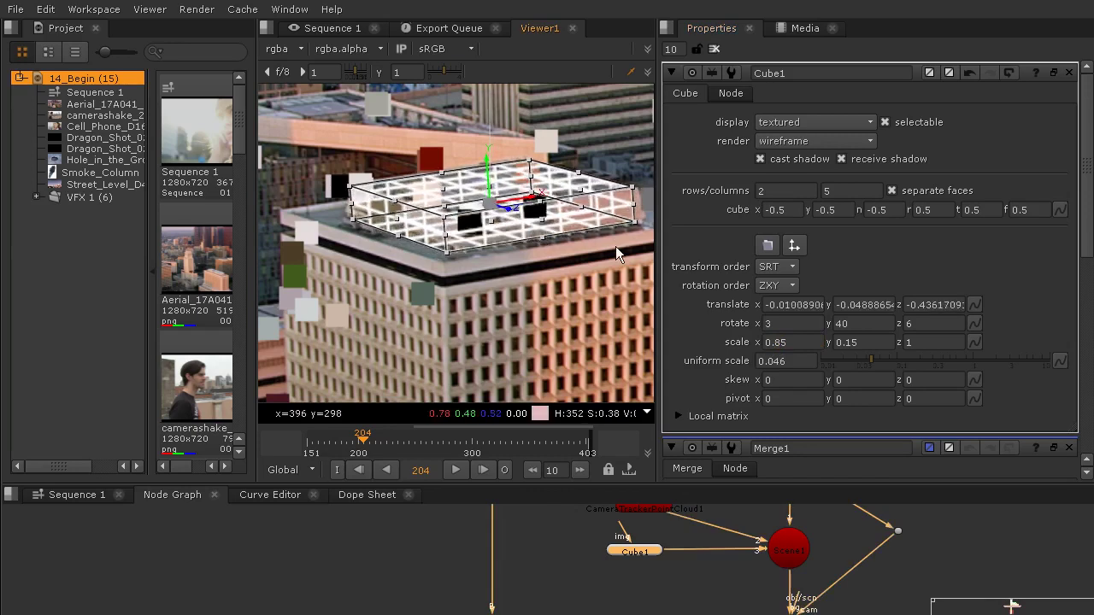
# Reshape Cube1's corners to fit the roof, with extents of about n -0.53, r 0.512, t 0.48 and f 0.535.
pyautogui.moveTo(631, 185); pyautogui.dragTo(638, 192)
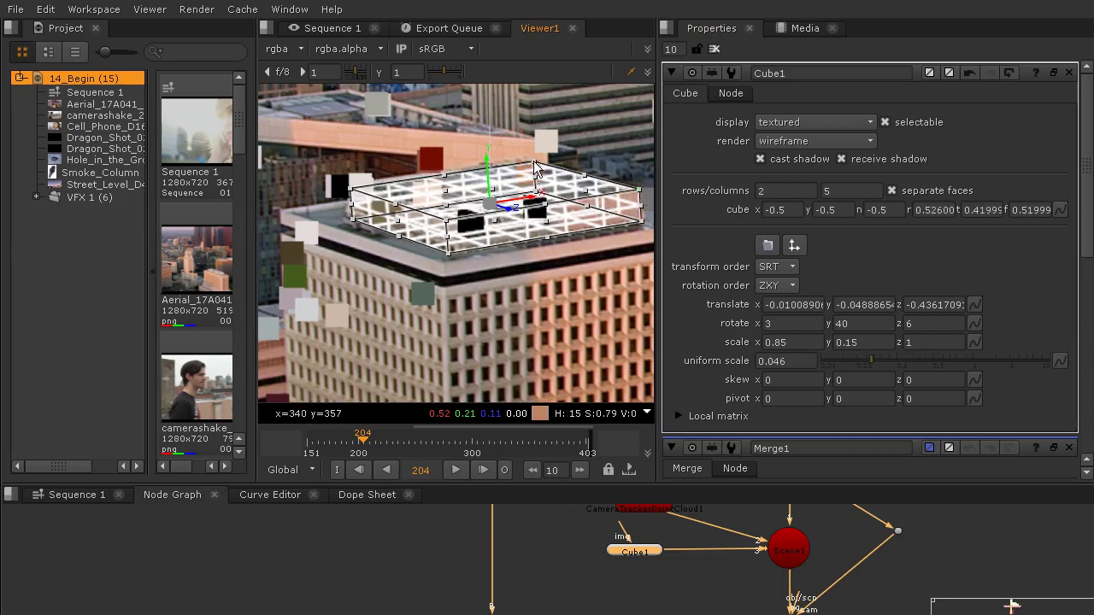
pyautogui.moveTo(533, 162); pyautogui.dragTo(523, 163)
pyautogui.moveTo(635, 221); pyautogui.dragTo(643, 222)
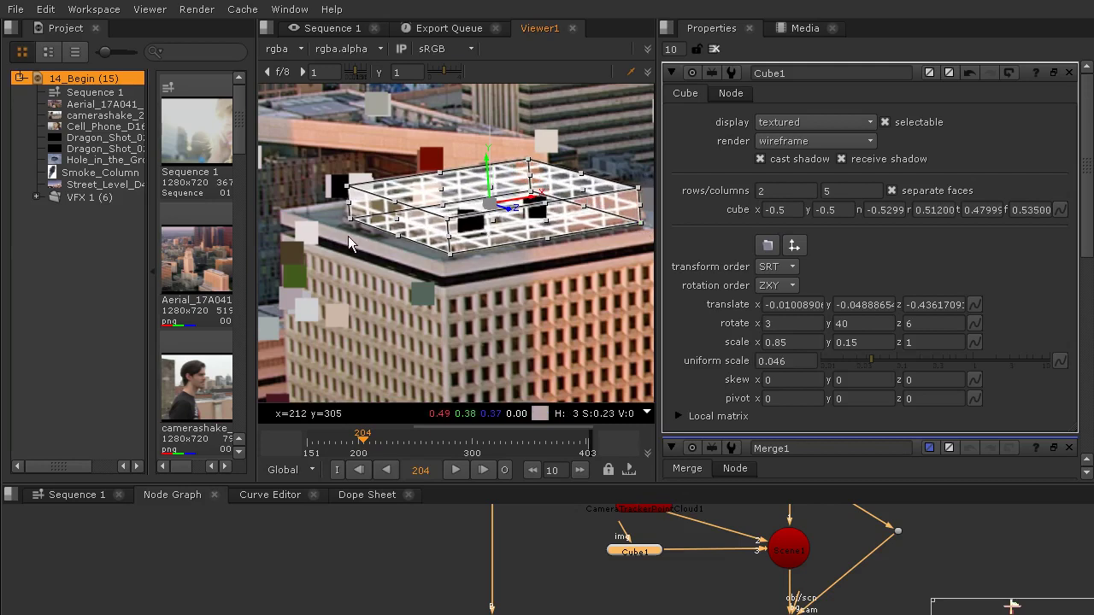
# Play the shot to check how the wireframe cube sticks to the building's roof, and stop at frame 231.
pyautogui.scroll(-3, 427, 219)
pyautogui.moveTo(501, 195); pyautogui.dragTo(498, 238)
pyautogui.scroll(-6, 500, 245)
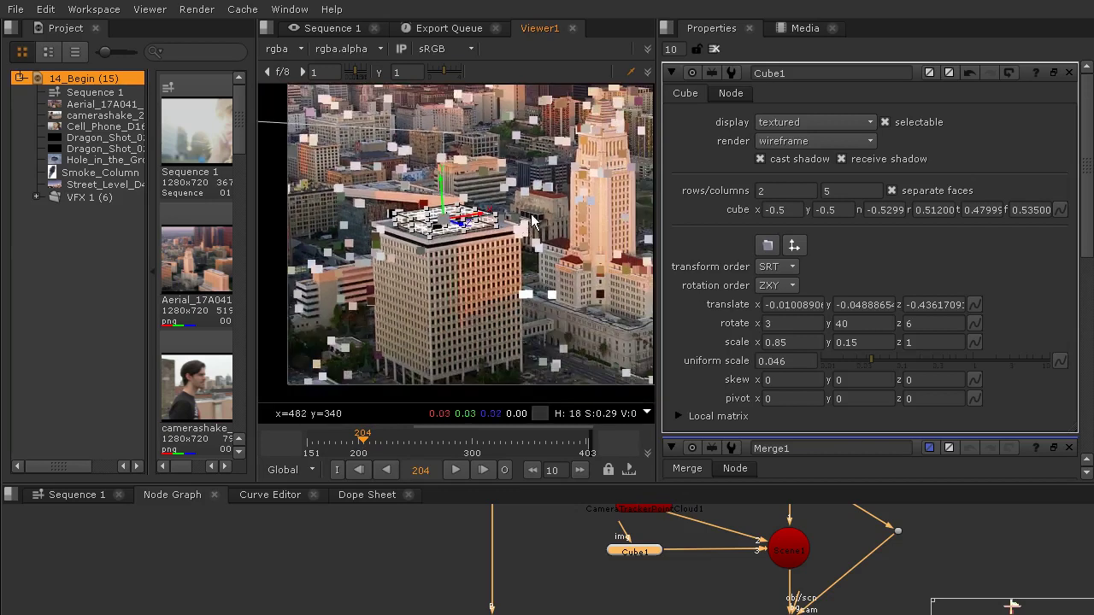
pyautogui.scroll(8, 498, 225)
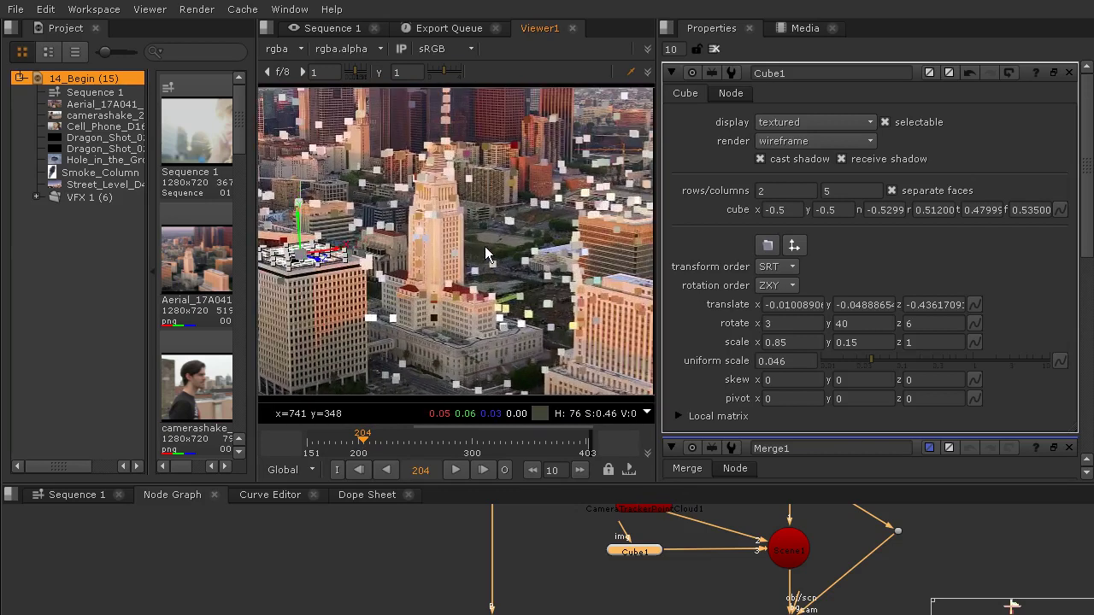
pyautogui.scroll(2, 547, 244)
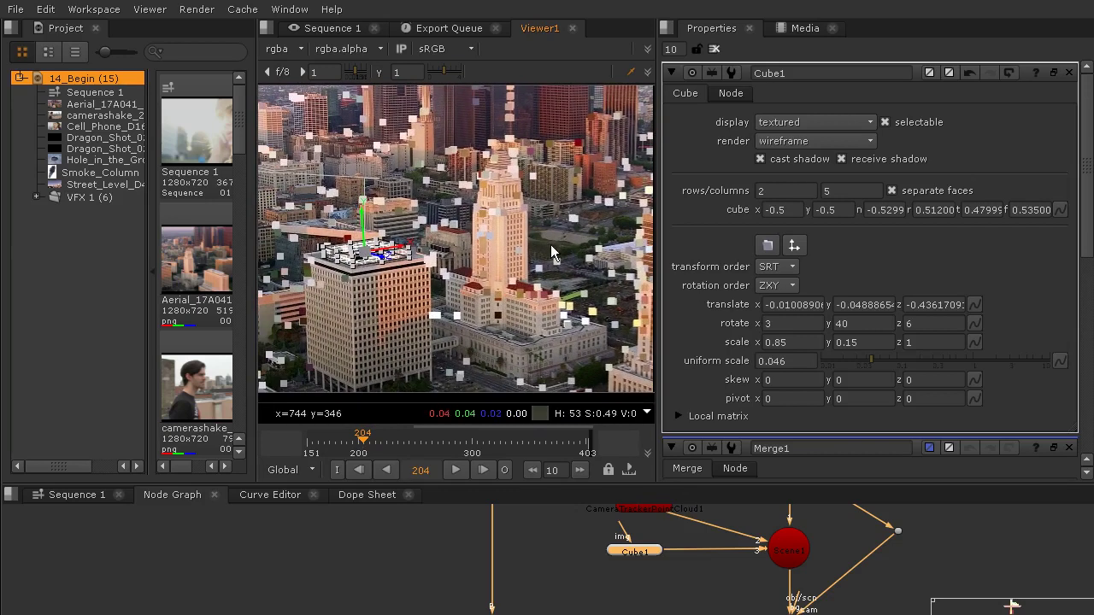
pyautogui.click(310, 453)
pyautogui.click(455, 470)
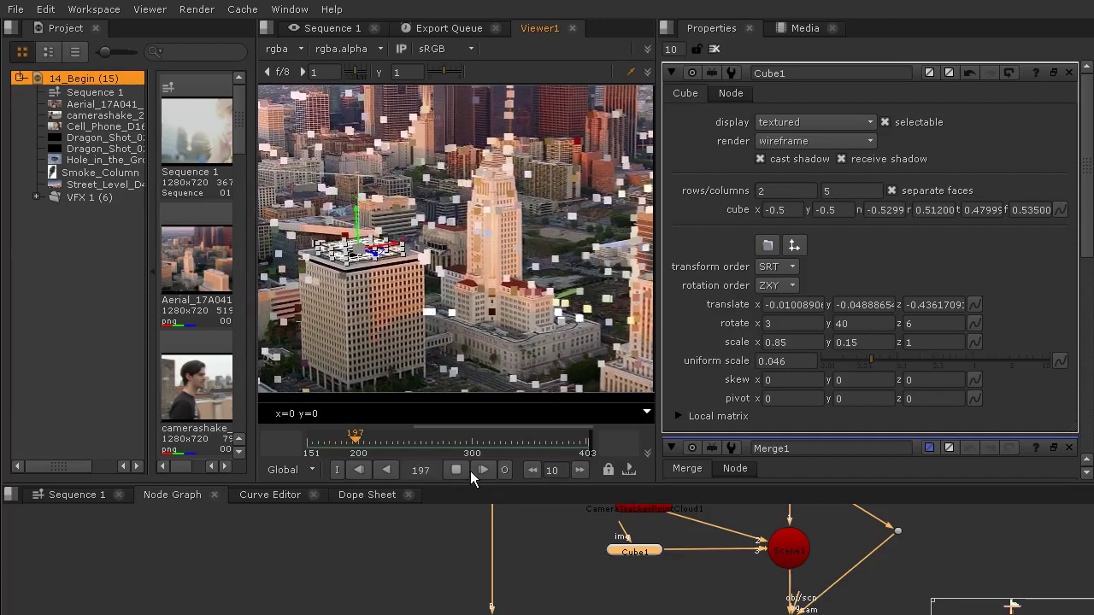
pyautogui.click(458, 466)
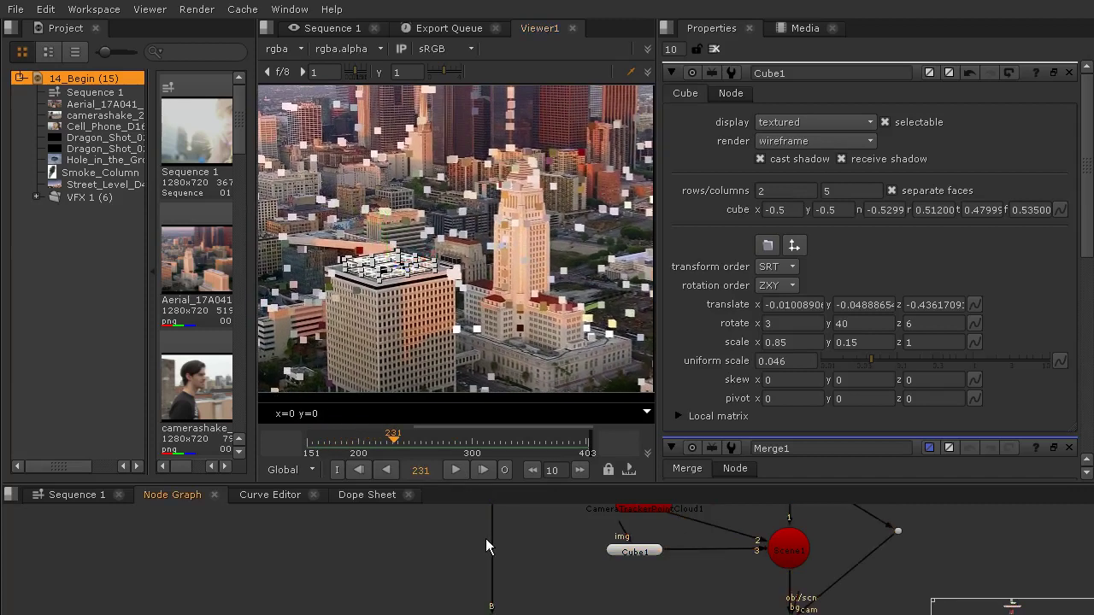
# Shift the Cube1 node slightly toward Scene1 so that it lines up with it, and deselect it.
pyautogui.press('f')
pyautogui.scroll(5, 498, 545)
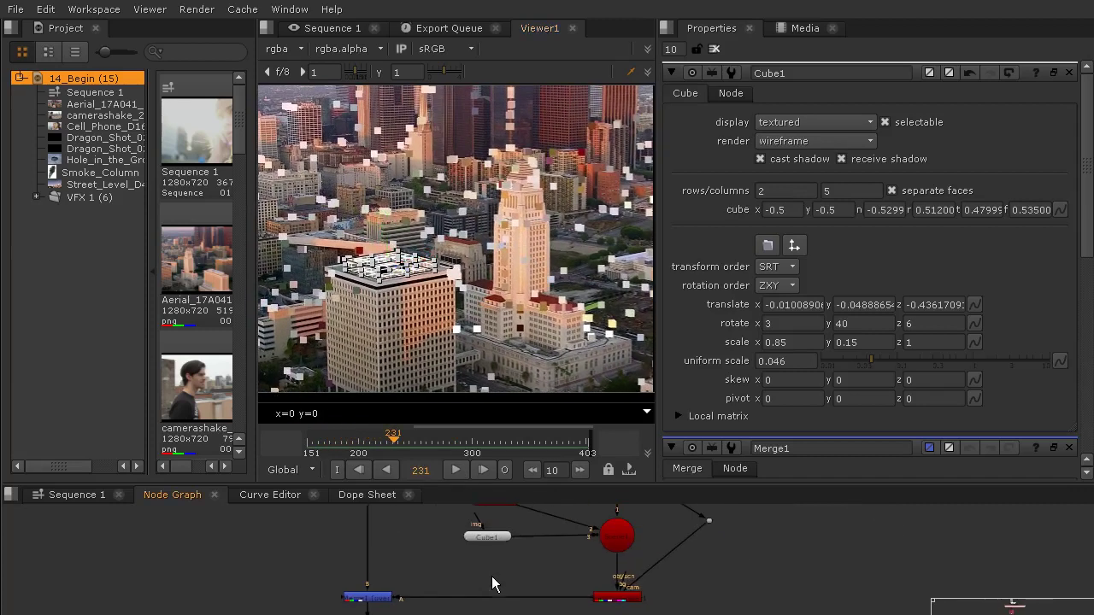
pyautogui.click(489, 537)
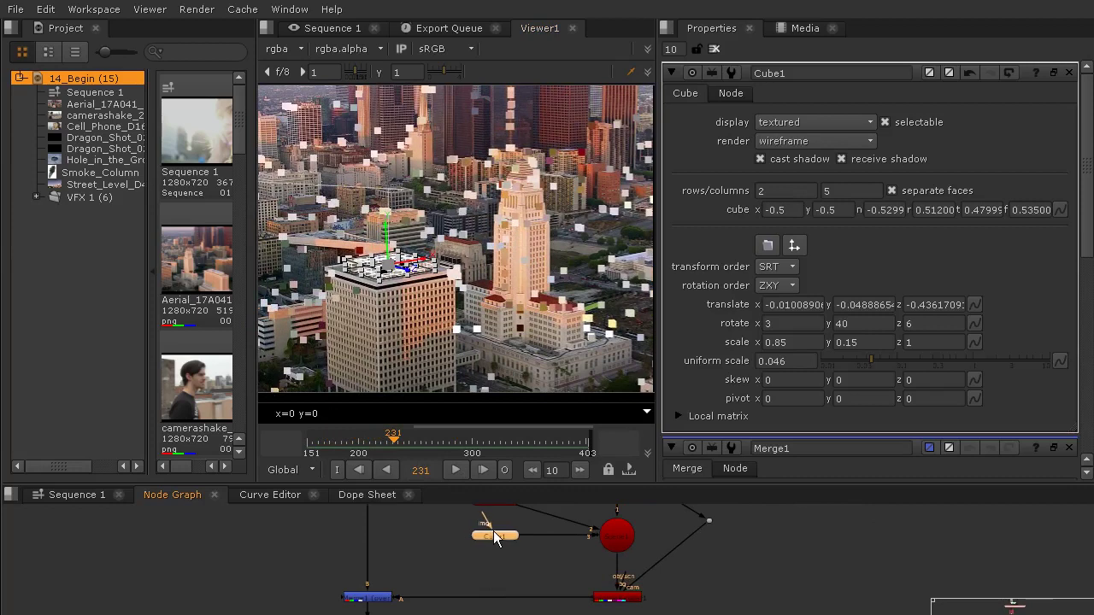
pyautogui.click(827, 564)
pyautogui.scroll(-5, 826, 565)
pyautogui.moveTo(825, 566); pyautogui.dragTo(787, 532)
pyautogui.scroll(5, 786, 532)
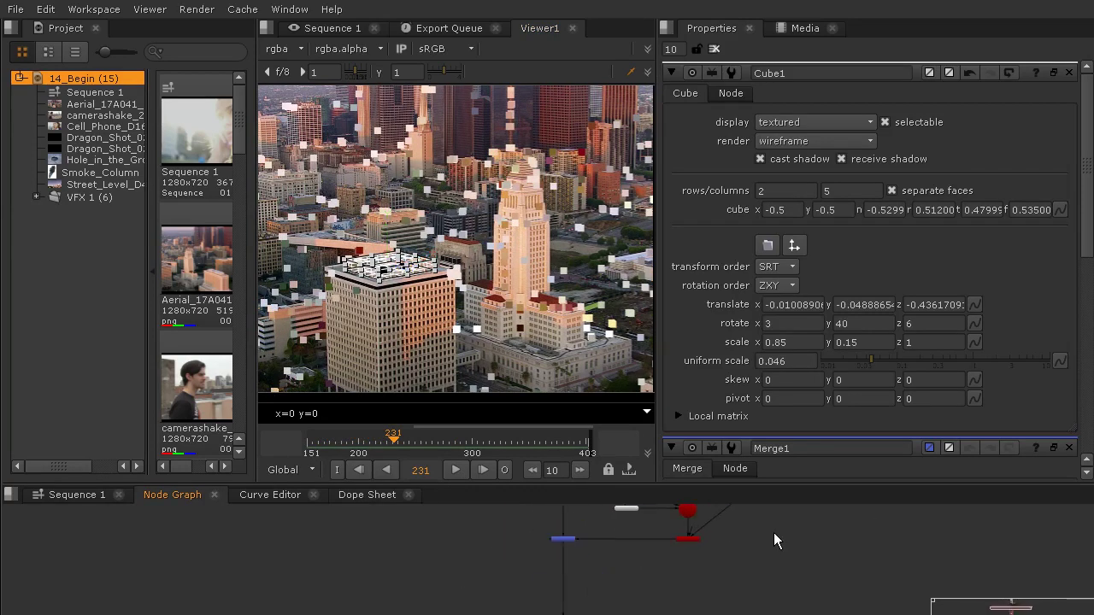
pyautogui.scroll(4, 684, 545)
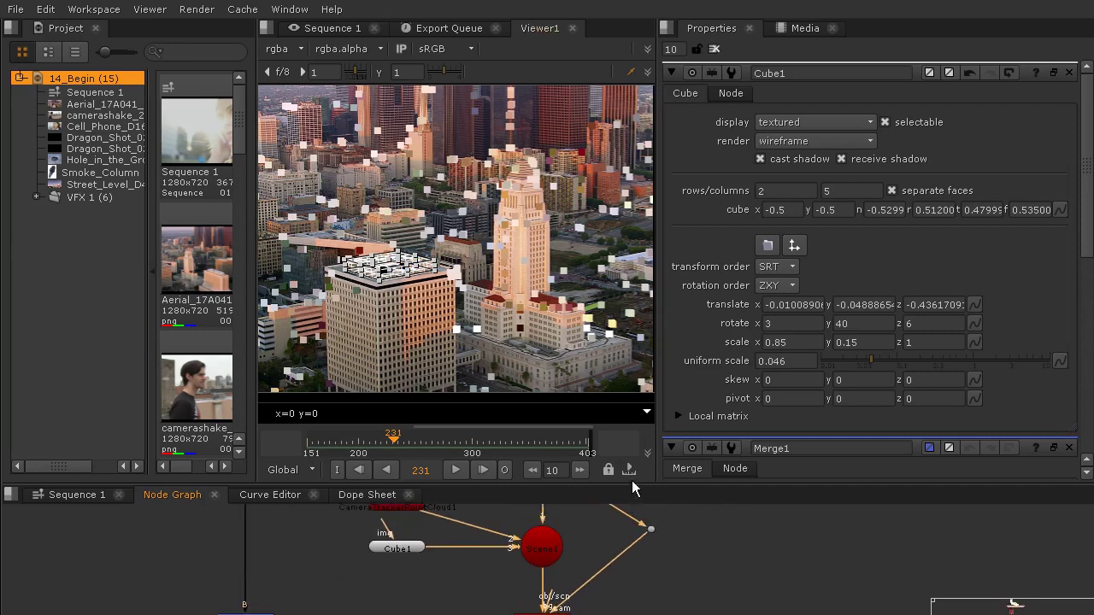
# Close all open node properties and add a WriteGeo node in the empty area beside Scene1.
pyautogui.click(715, 49)
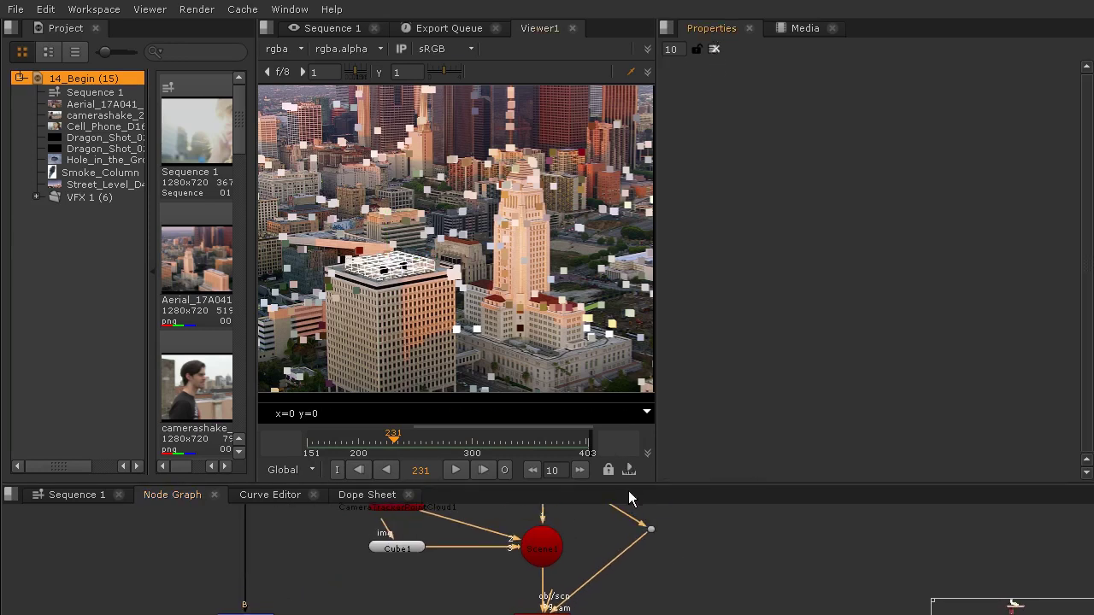
pyautogui.moveTo(635, 484); pyautogui.dragTo(658, 310)
pyautogui.moveTo(682, 447); pyautogui.dragTo(684, 582)
pyautogui.click(718, 457)
pyautogui.press('Tab')
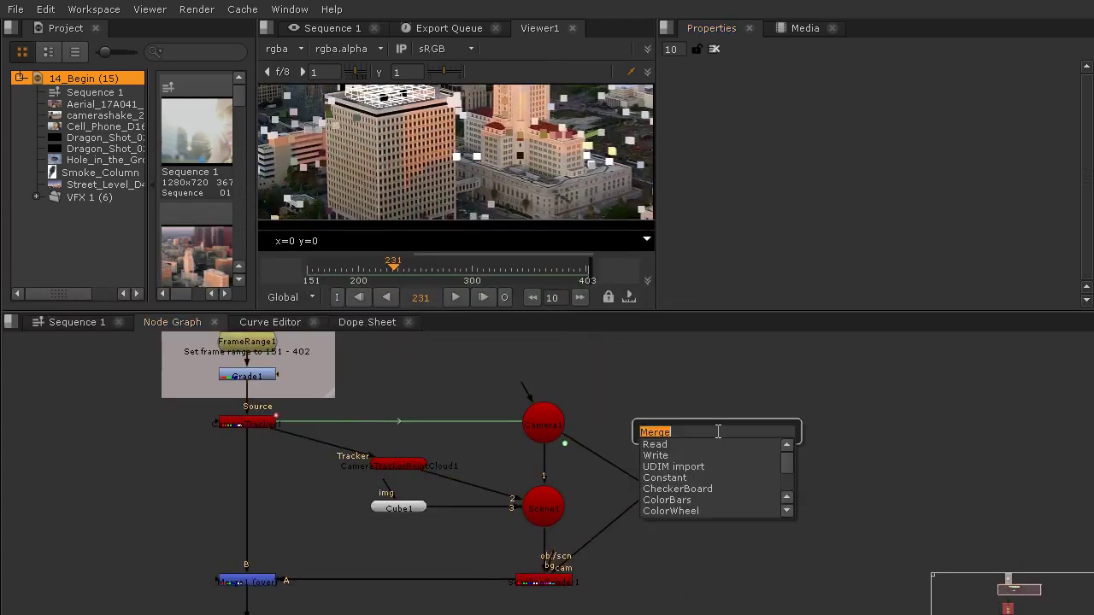
pyautogui.write('wr')
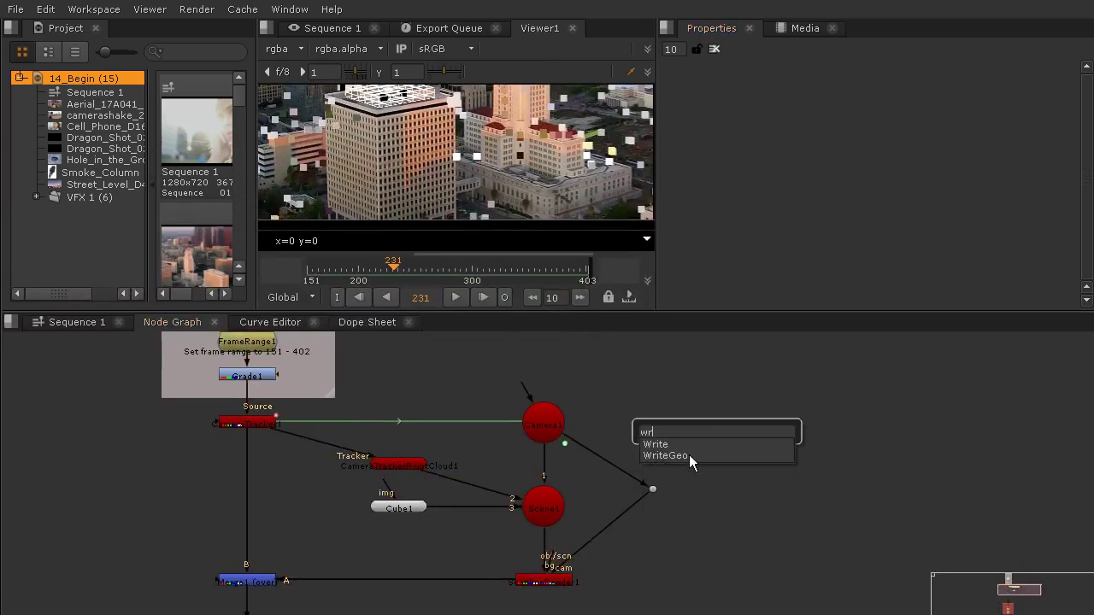
pyautogui.click(683, 456)
# Connect WriteGeo1's input to Scene1, place the node beside and slightly below the scene, and enlarge the viewer area again.
pyautogui.moveTo(703, 434); pyautogui.dragTo(551, 502)
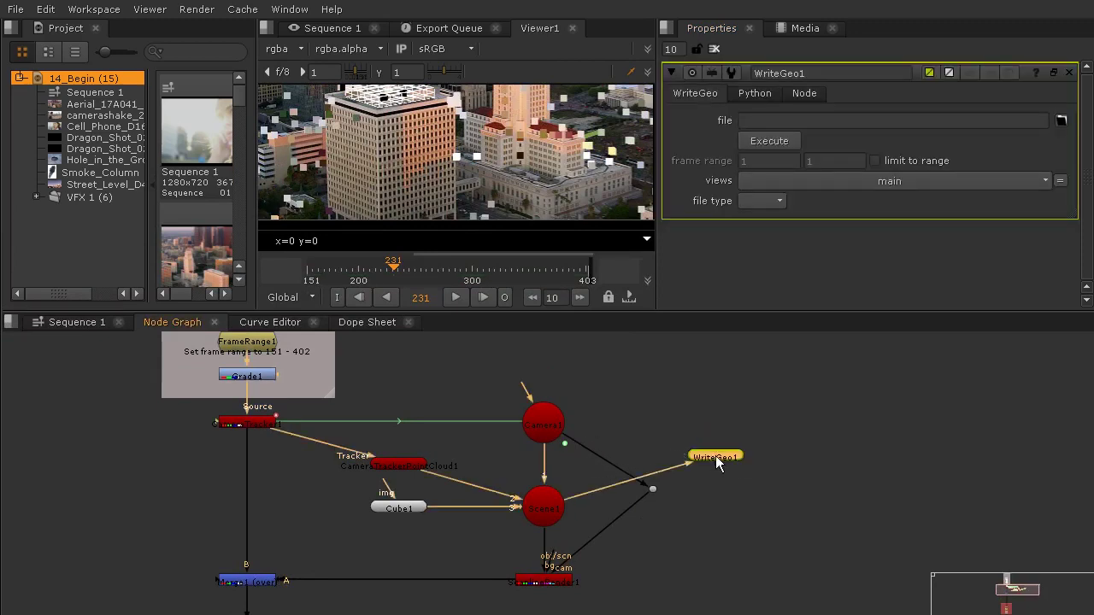
pyautogui.moveTo(715, 456); pyautogui.dragTo(701, 545)
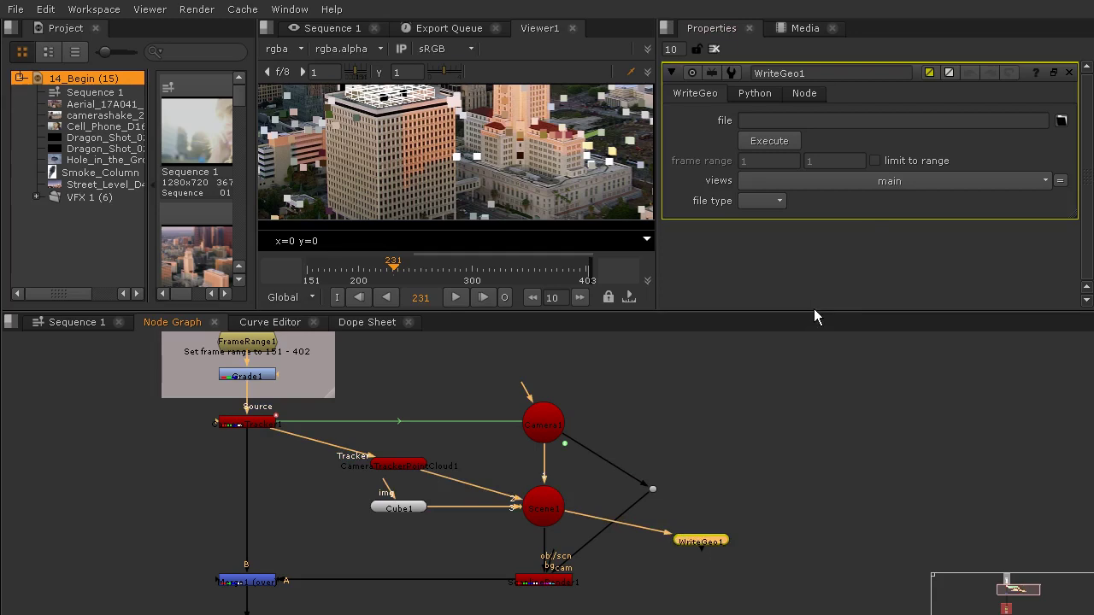
pyautogui.moveTo(812, 310); pyautogui.dragTo(813, 375)
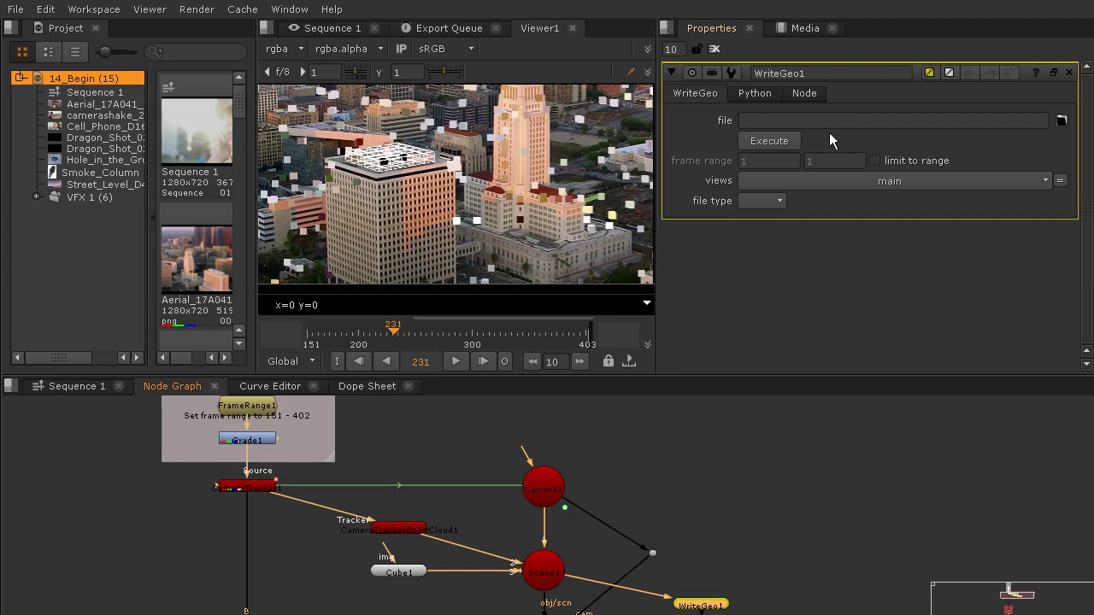
# Set WriteGeo1's output file to Dragon_Shot_03_.fbx in the project's Reference Files folder.
pyautogui.click(1062, 122)
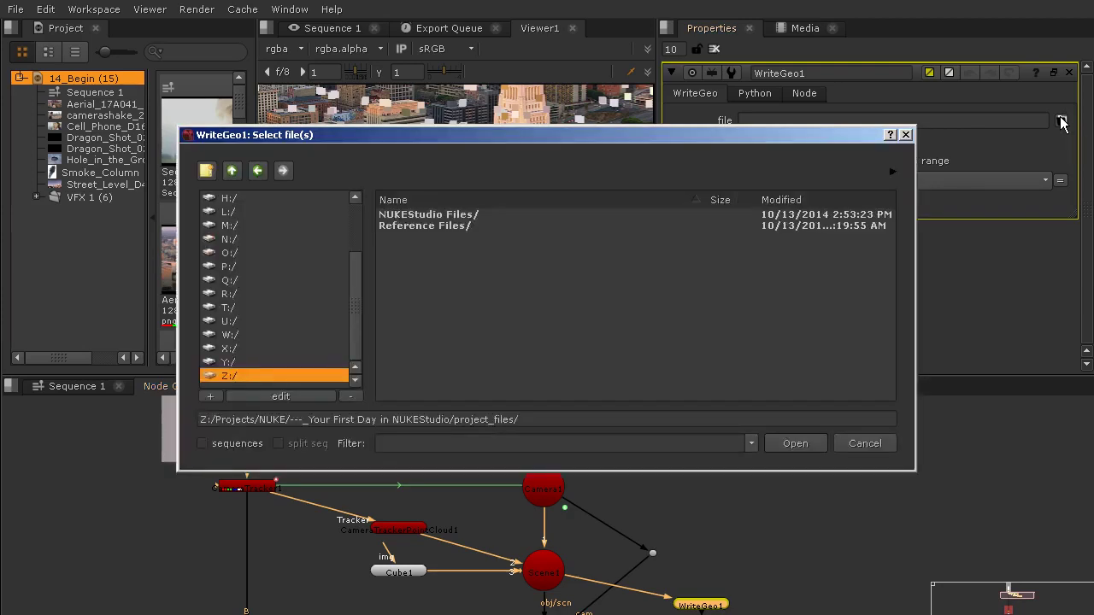
pyautogui.doubleClick(428, 226)
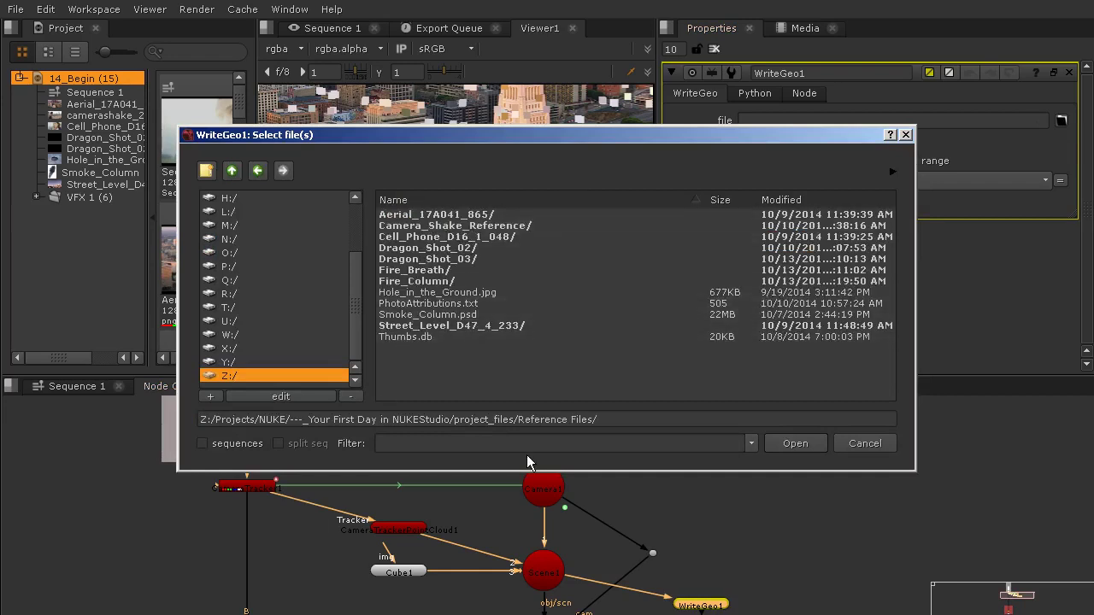
pyautogui.click(629, 419)
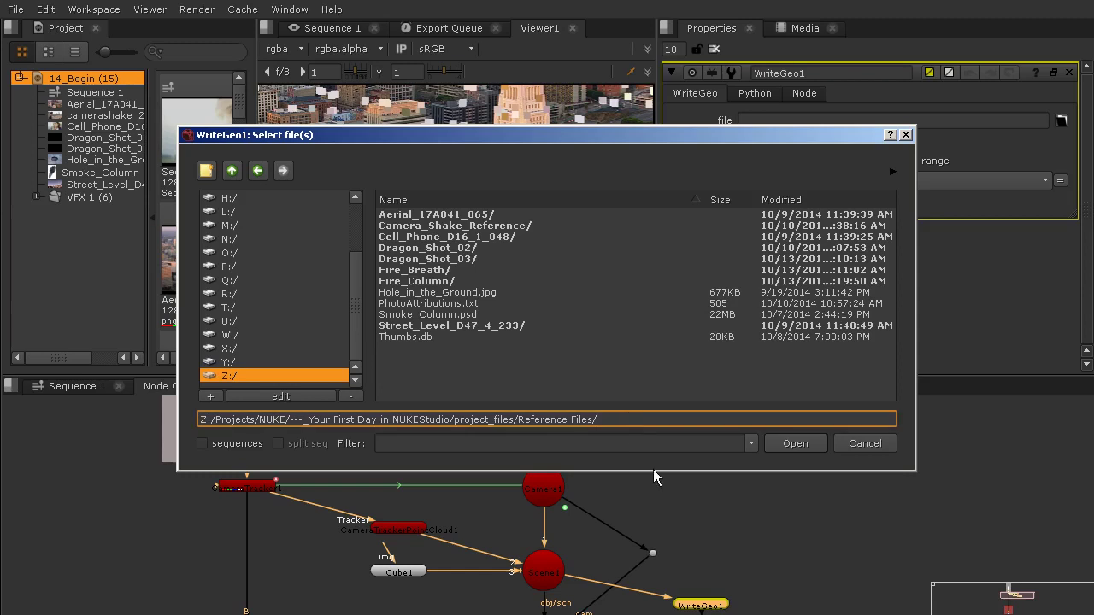
pyautogui.moveTo(594, 139); pyautogui.dragTo(553, 175)
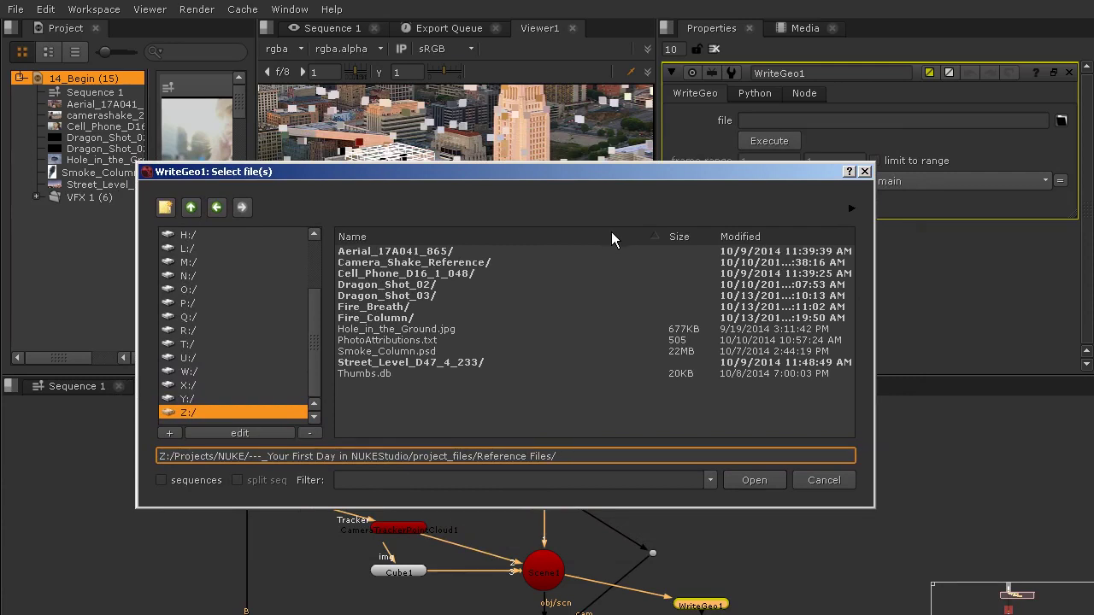
pyautogui.write('Dragon_Shot_')
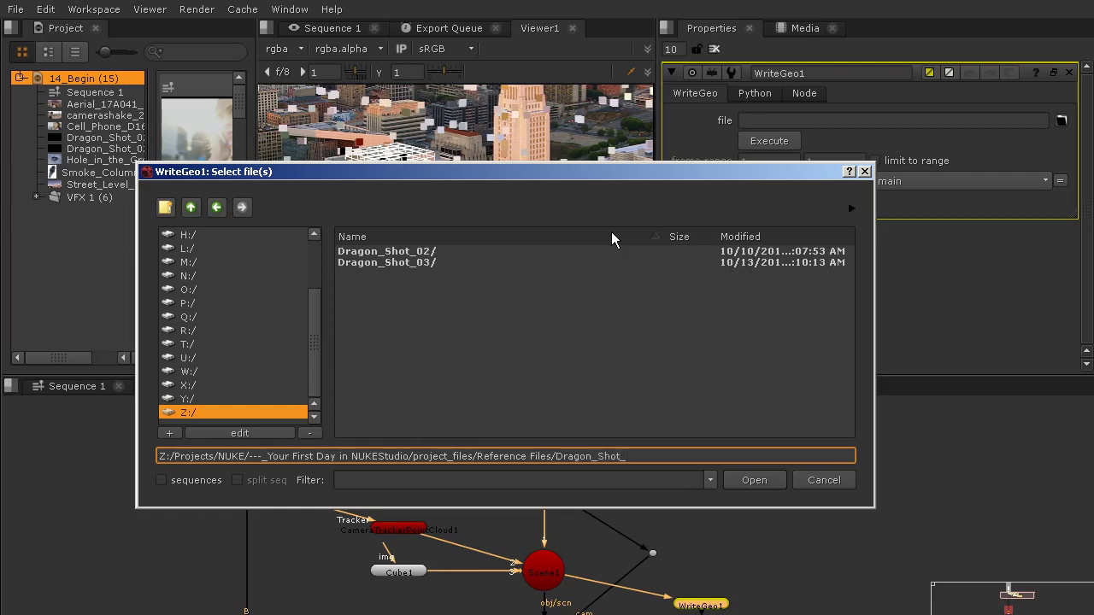
pyautogui.write('03')
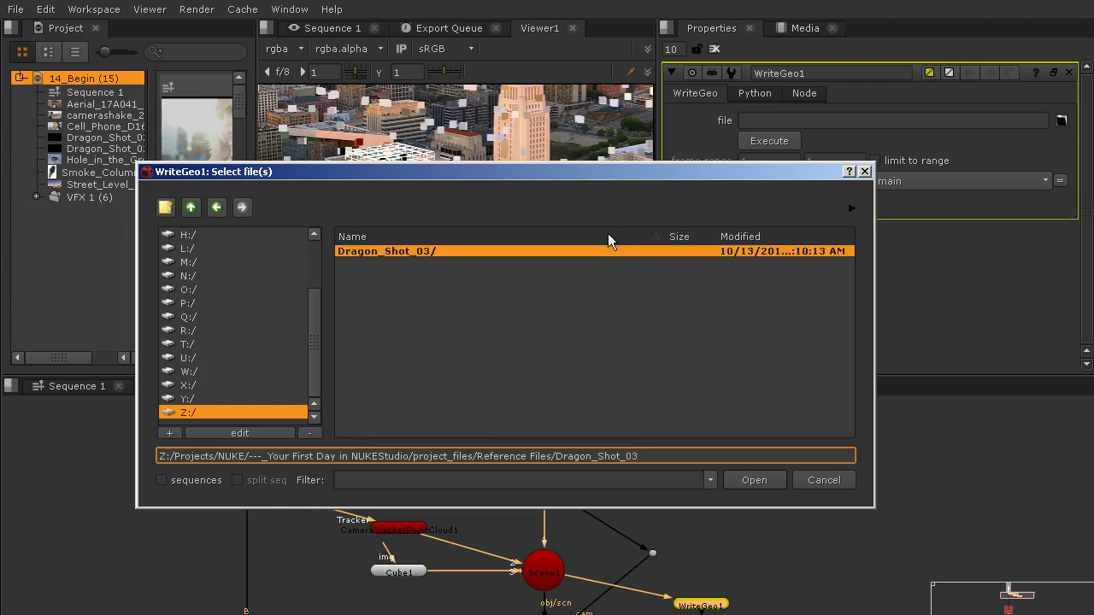
pyautogui.write('_')
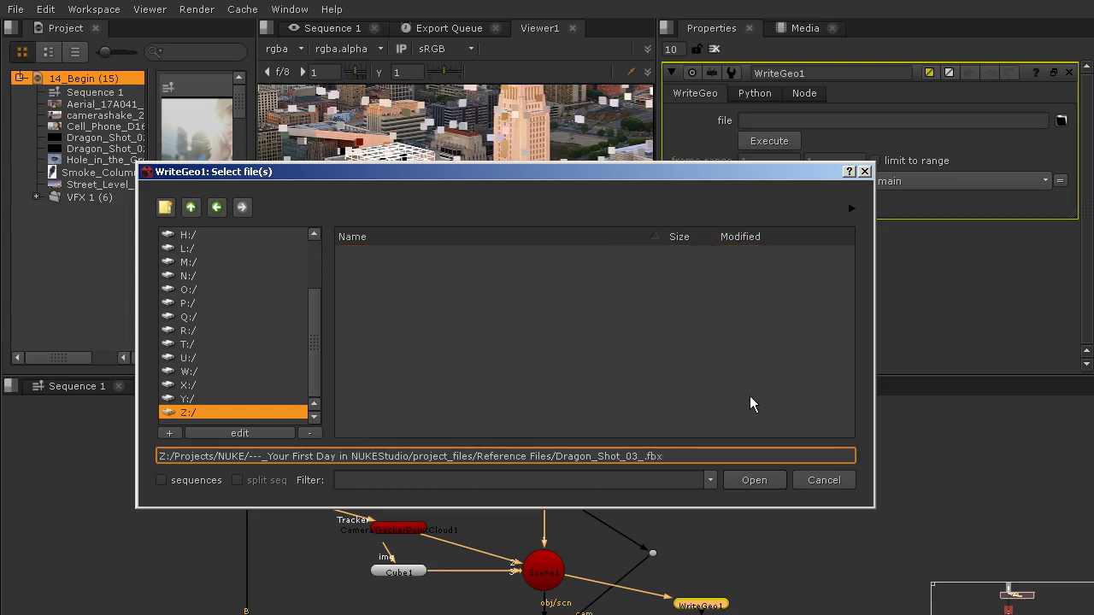
pyautogui.write('.fbx')
pyautogui.click(760, 482)
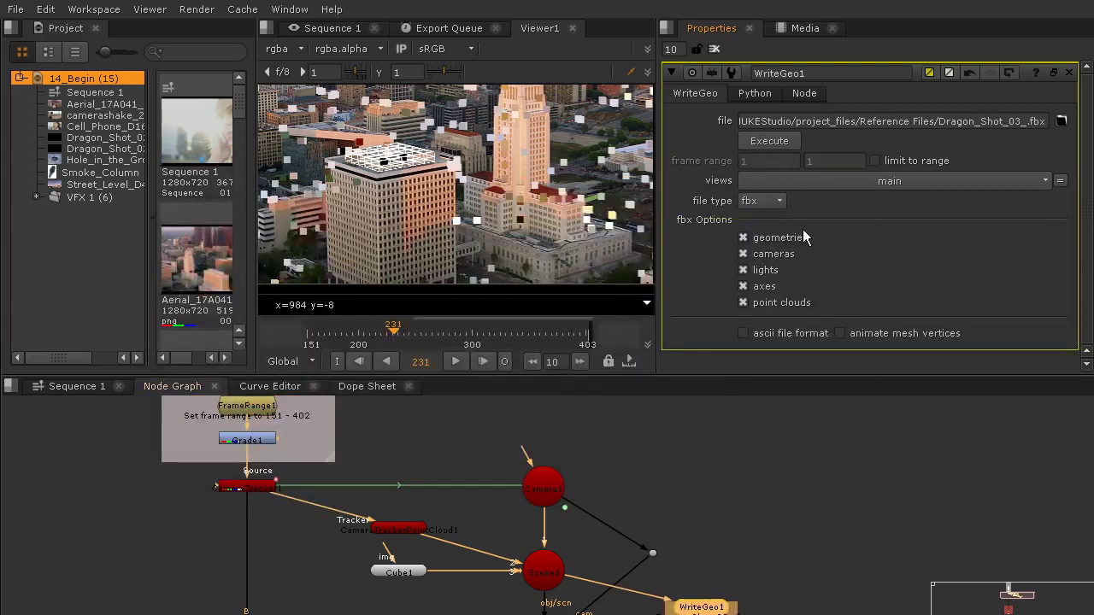
# Keep the file type as fbx and execute the WriteGeo1 export over the input frame range 151-402.
pyautogui.click(761, 201)
pyautogui.click(769, 203)
pyautogui.click(769, 142)
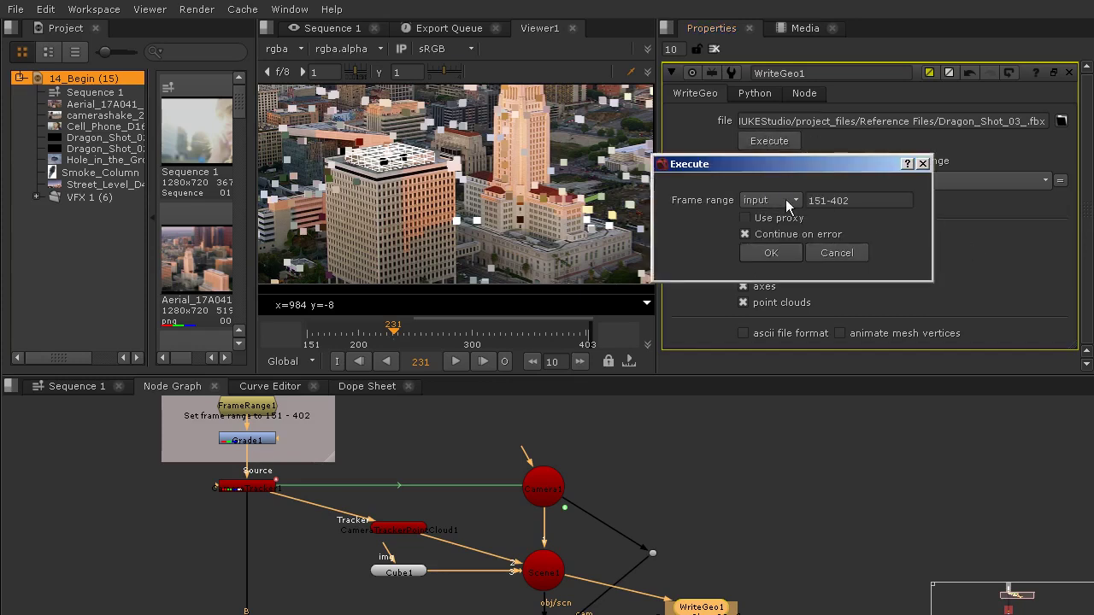
pyautogui.click(774, 252)
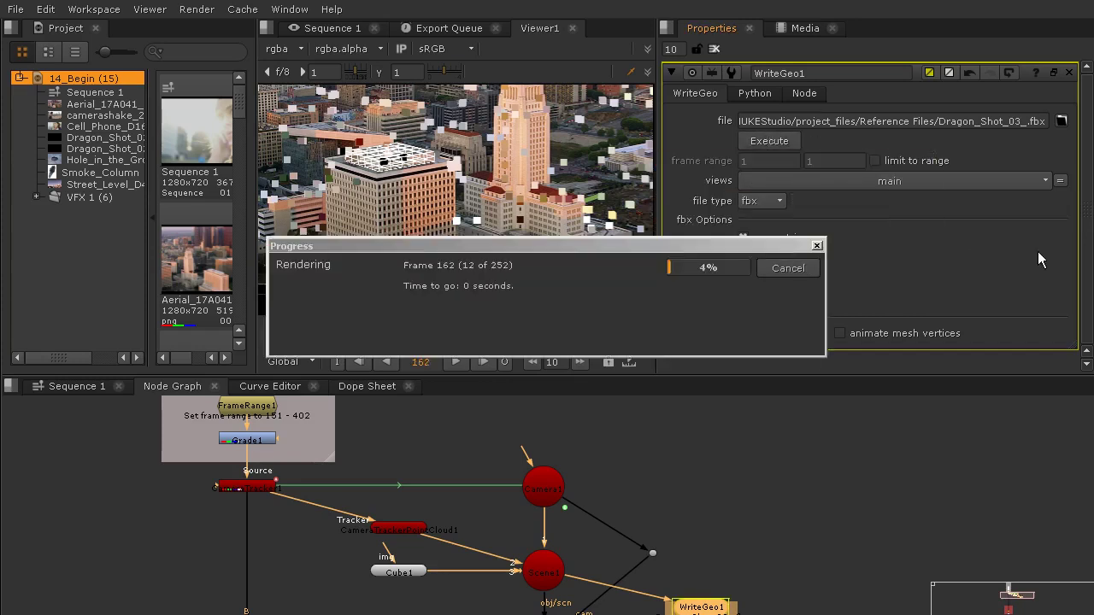